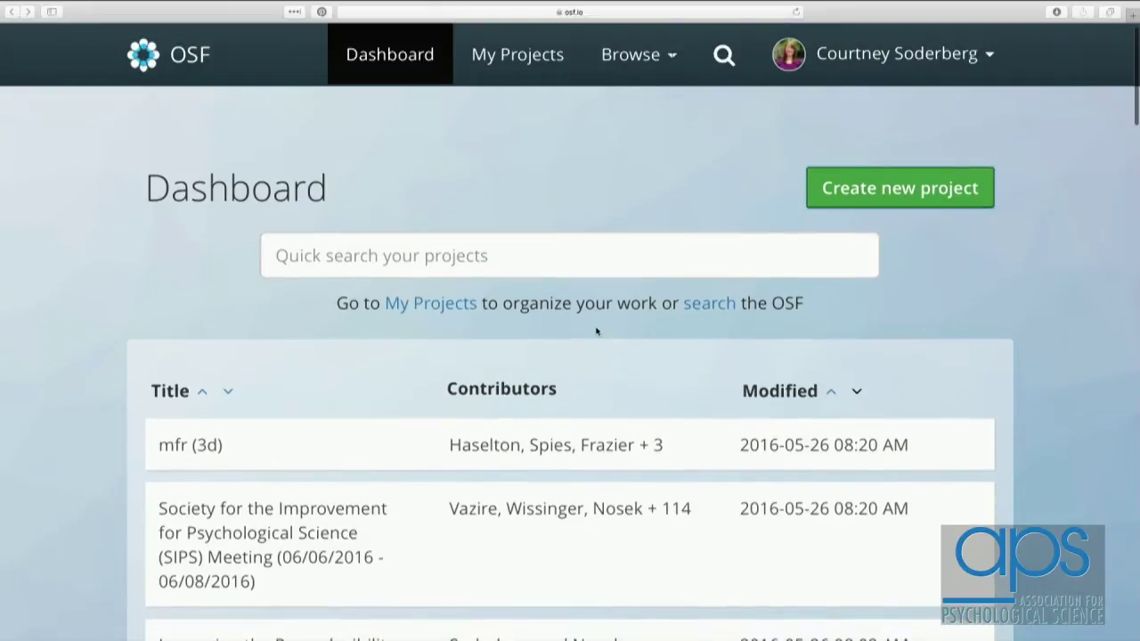
# Create a new project titled "APS Workshop" from the dashboard and go to the new project's page.
pyautogui.scroll(-3, 593, 420)
pyautogui.scroll(-1, 593, 422)
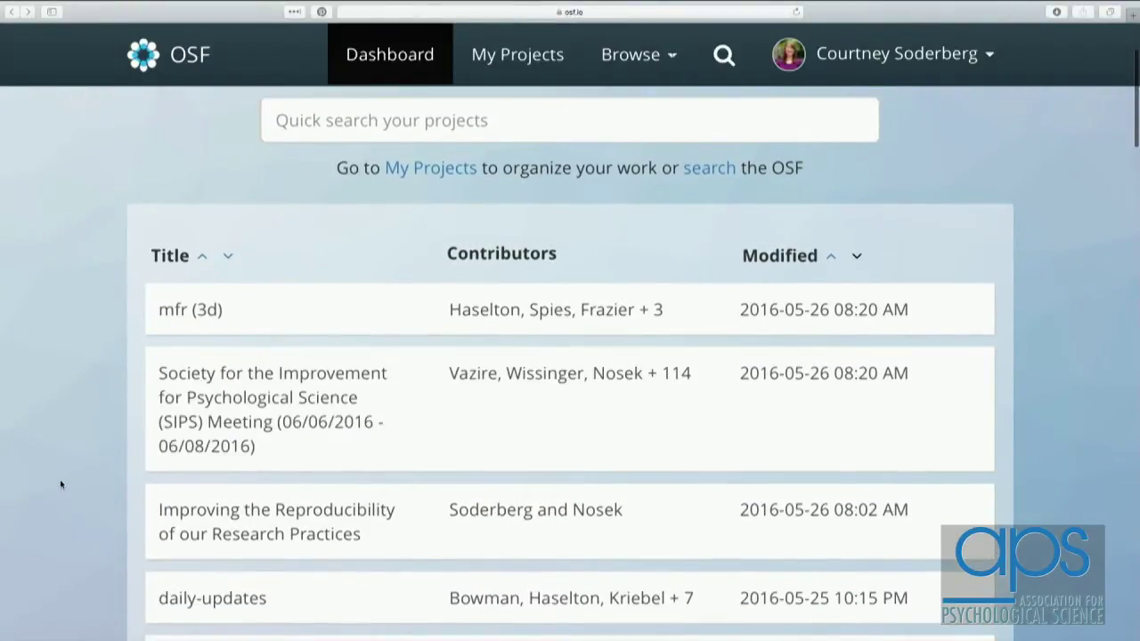
pyautogui.scroll(-1, 59, 481)
pyautogui.scroll(-2, 60, 481)
pyautogui.scroll(7, 60, 483)
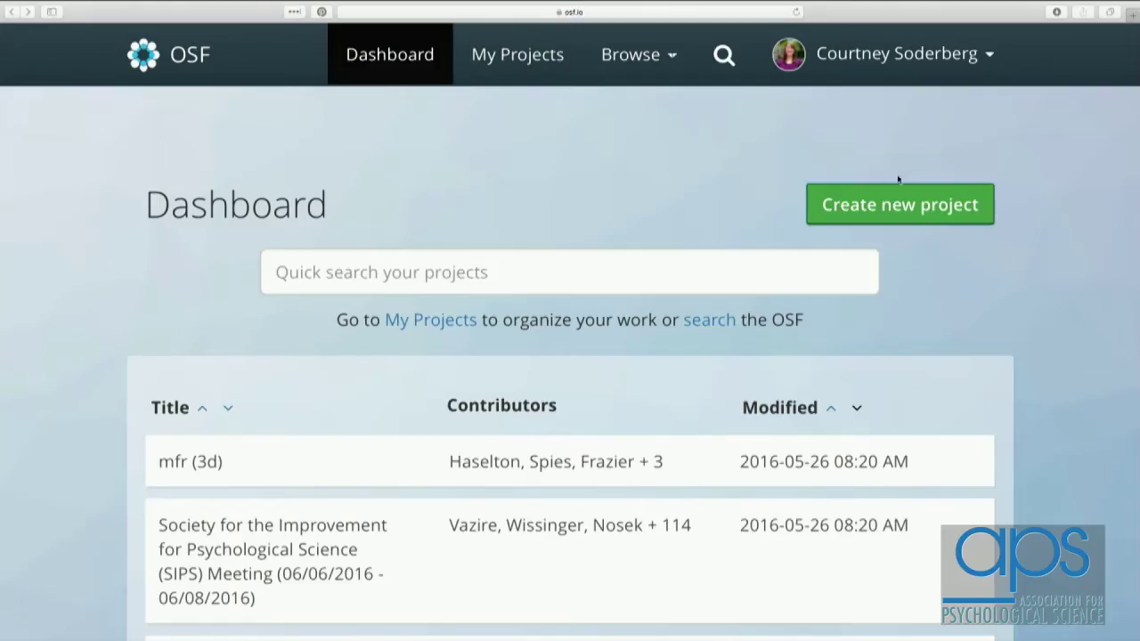
pyautogui.click(891, 204)
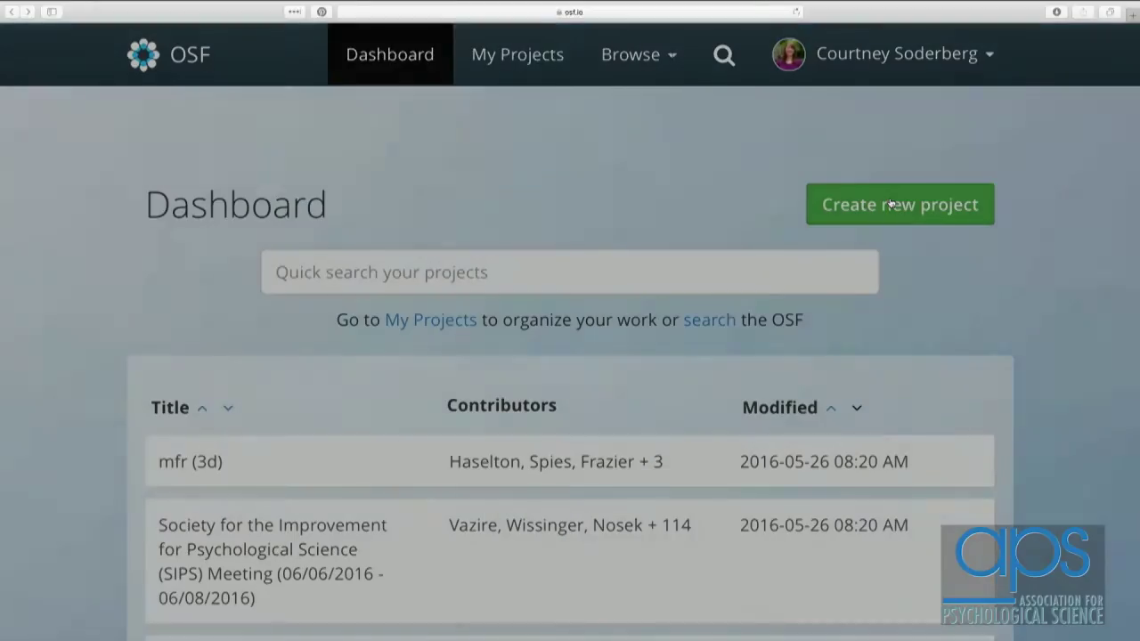
pyautogui.click(563, 234)
pyautogui.write('A')
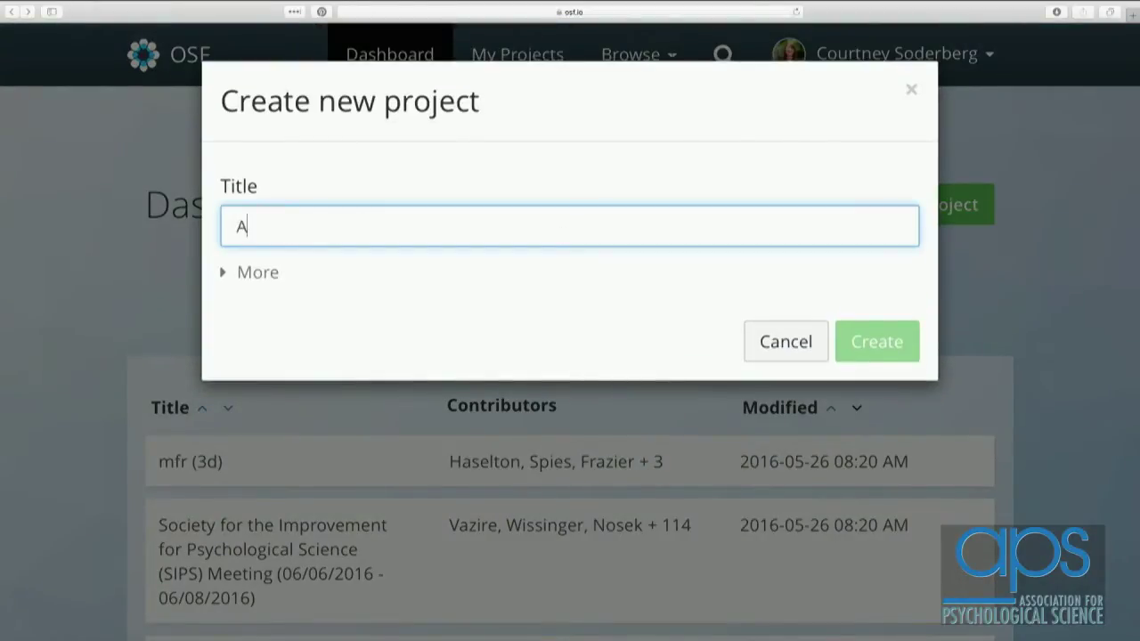
pyautogui.write('PS Workshop')
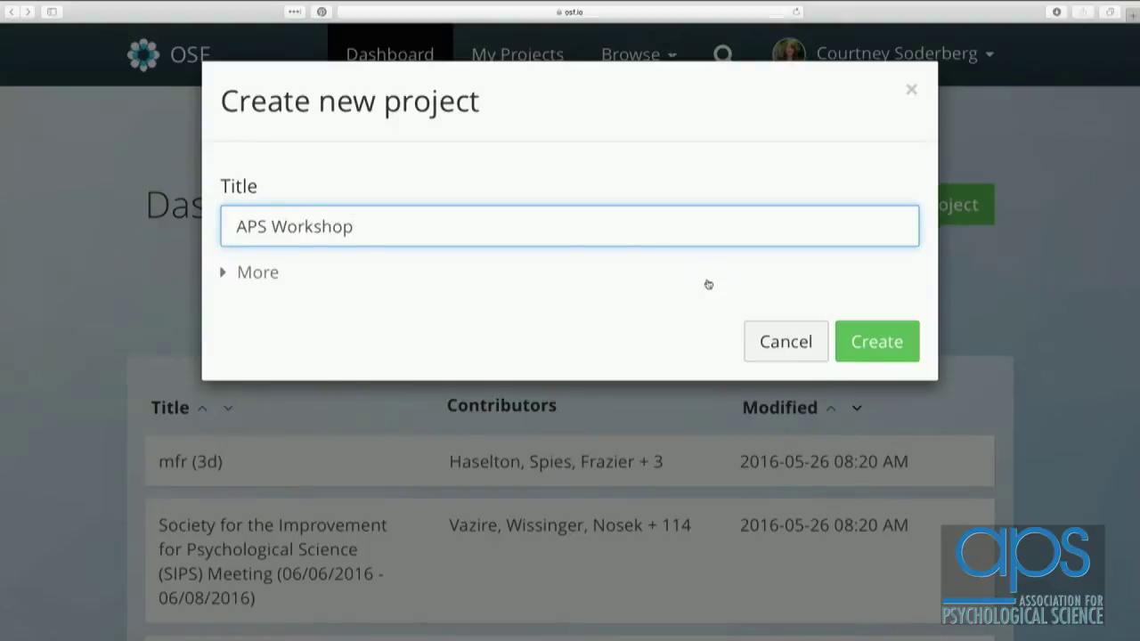
pyautogui.click(860, 342)
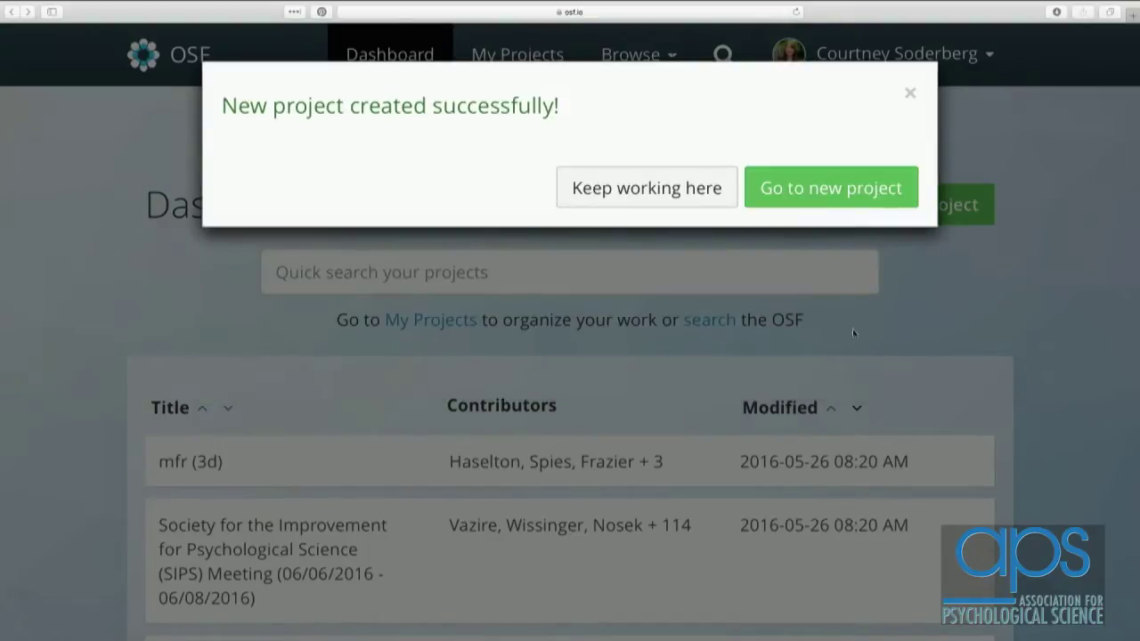
pyautogui.click(842, 182)
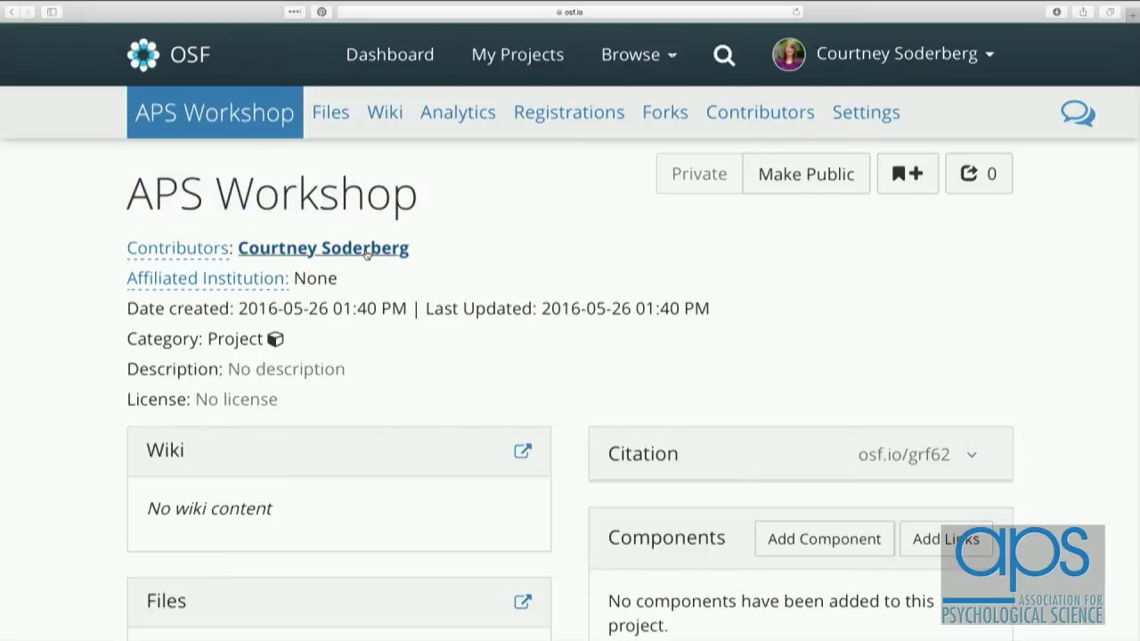
# Write the bold heading "Research Question" on the Home wiki page of the APS Workshop project.
pyautogui.moveTo(397, 317)
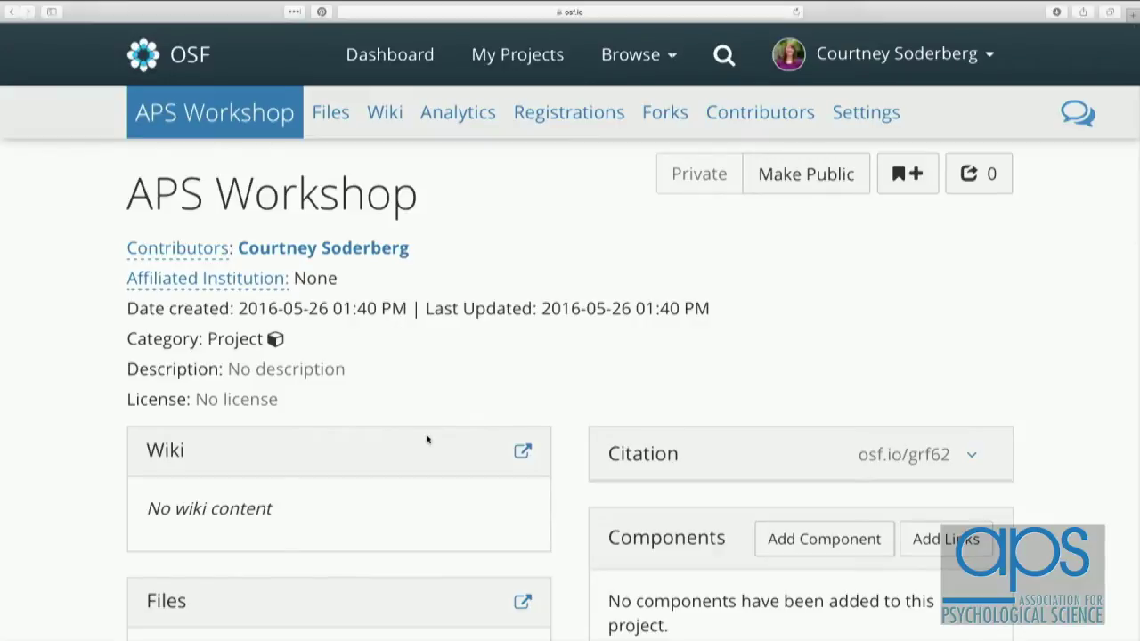
pyautogui.scroll(-1, 426, 439)
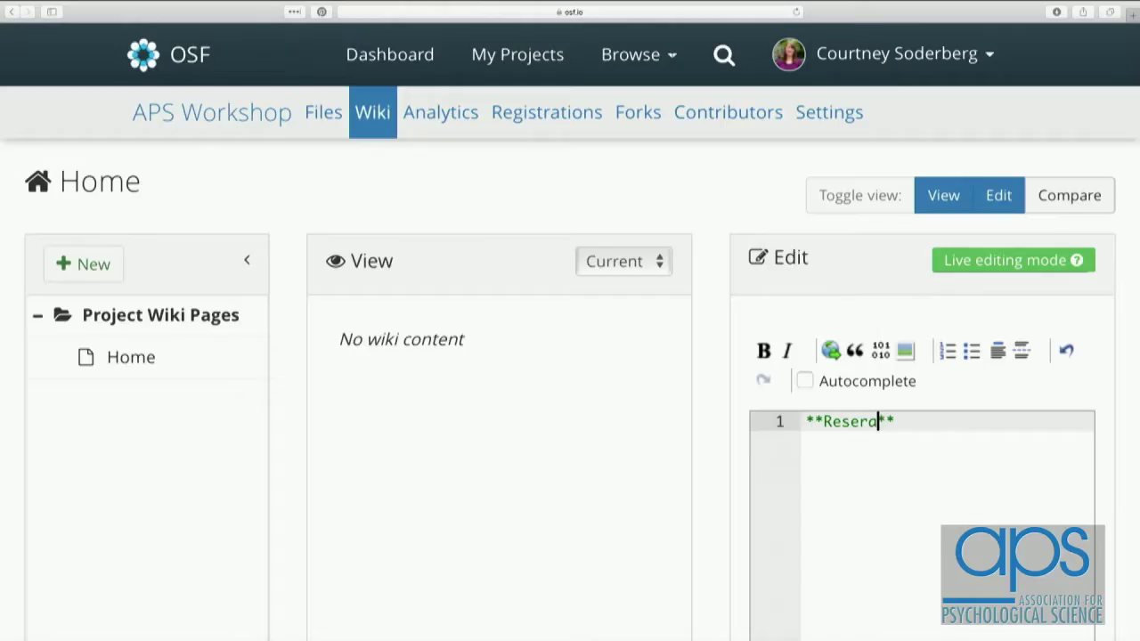
pyautogui.press('BackSpace')
pyautogui.press('BackSpace')
pyautogui.write('arch Questions**')
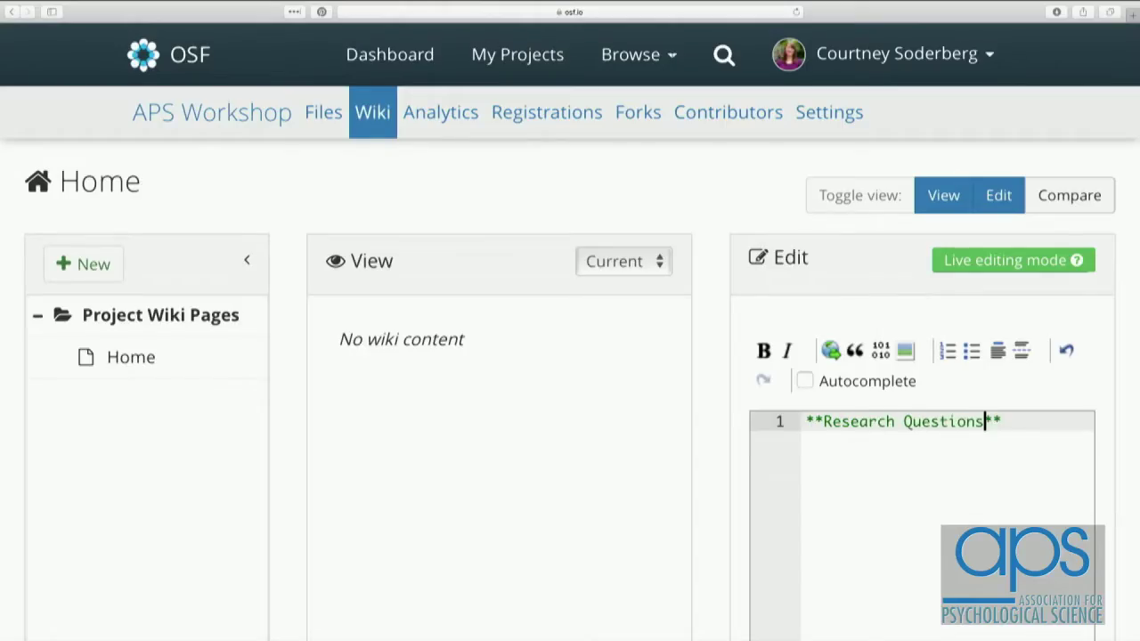
pyautogui.press('BackSpace')
pyautogui.press('End')
# Add "Do men and women differ in sel reported political ideology." after the bold wiki heading and save the page.
pyautogui.write('Do men and women d')
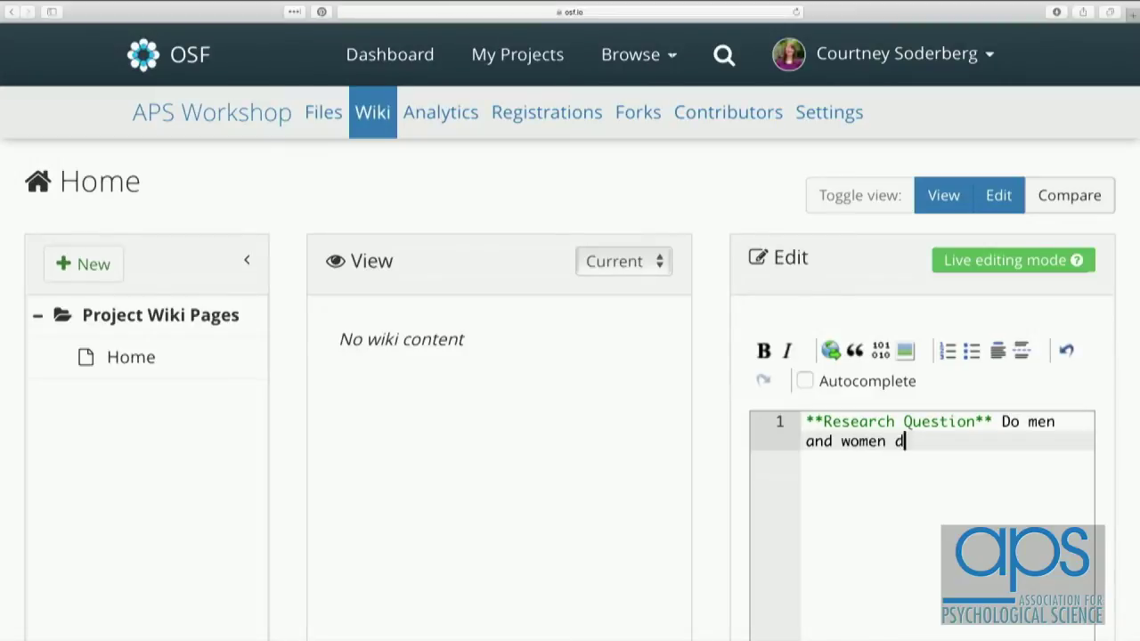
pyautogui.write('iffer in sel reop')
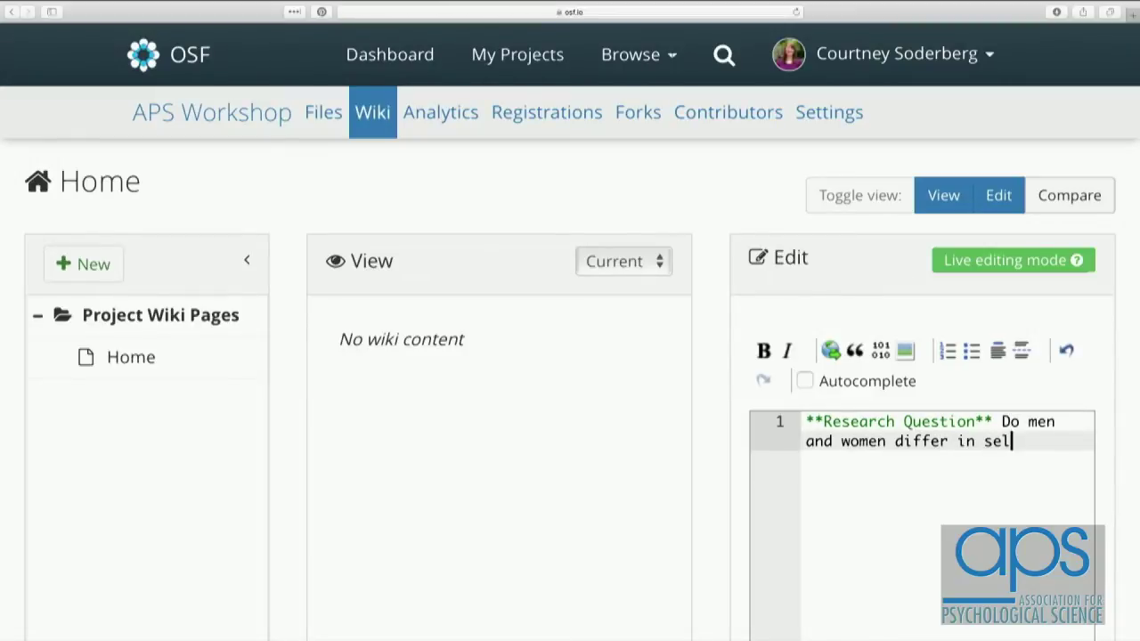
pyautogui.press('BackSpace')
pyautogui.press('BackSpace')
pyautogui.write('ported political ideology.')
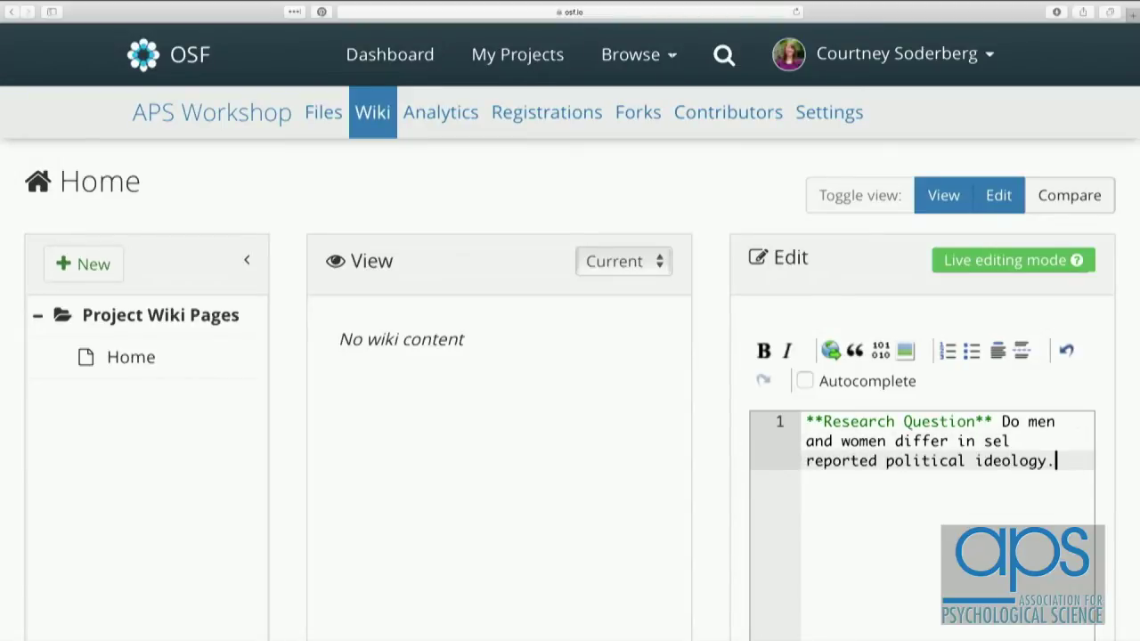
pyautogui.scroll(-10, 890, 442)
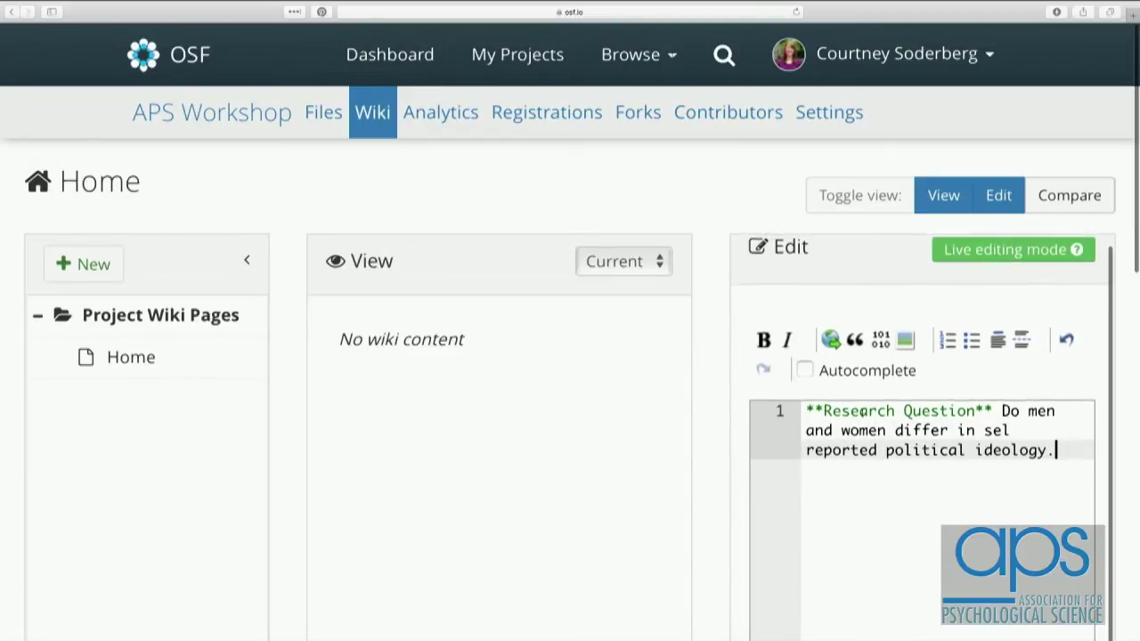
pyautogui.scroll(-3, 962, 443)
pyautogui.click(1060, 561)
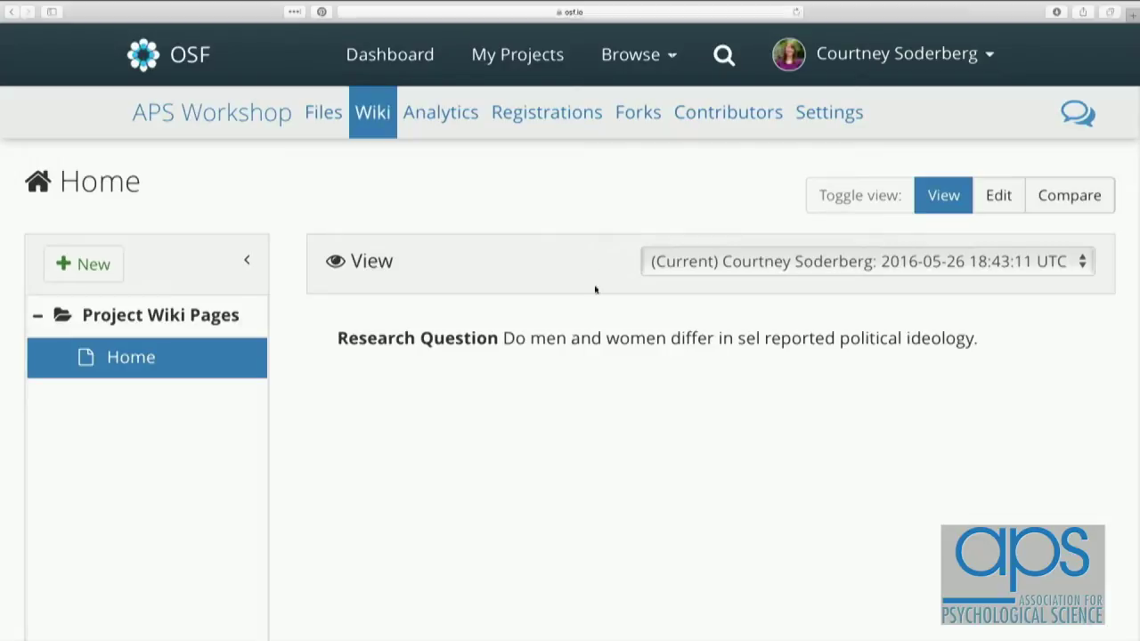
# Return to the APS Workshop overview and select OSF Storage in its file list to show the file actions.
pyautogui.click(238, 118)
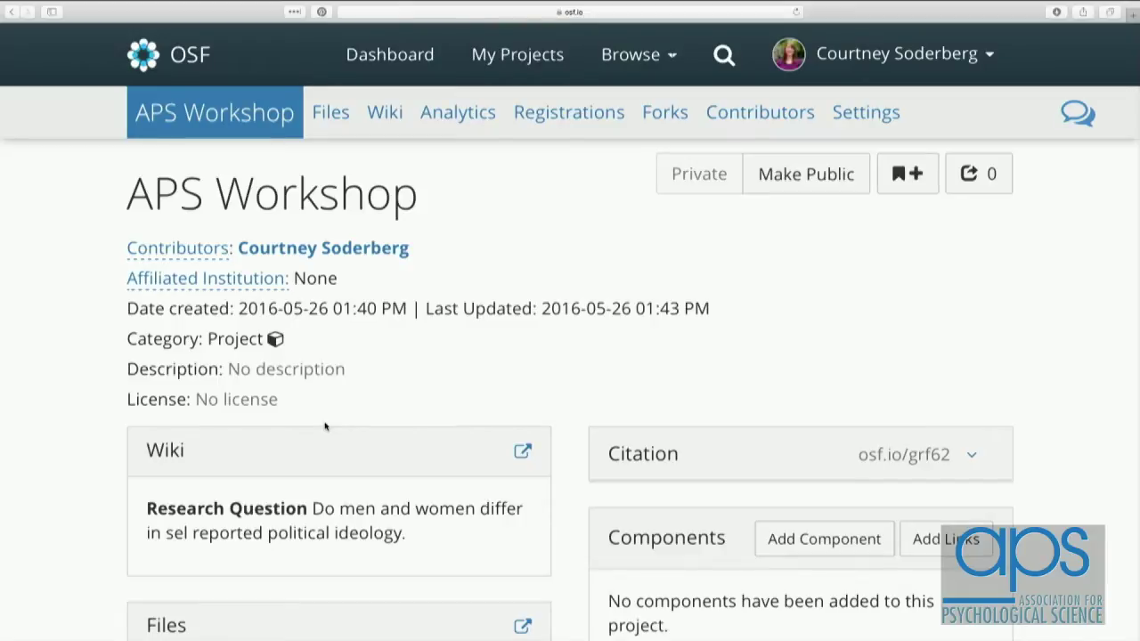
pyautogui.scroll(-3, 325, 427)
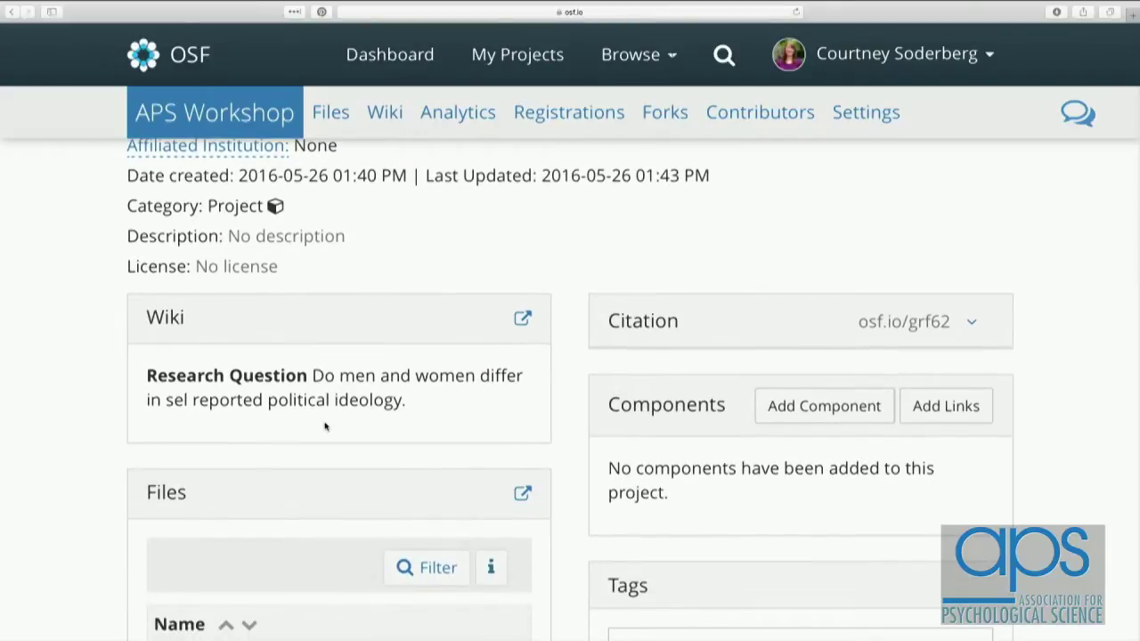
pyautogui.scroll(-2, 325, 427)
pyautogui.scroll(-4, 300, 353)
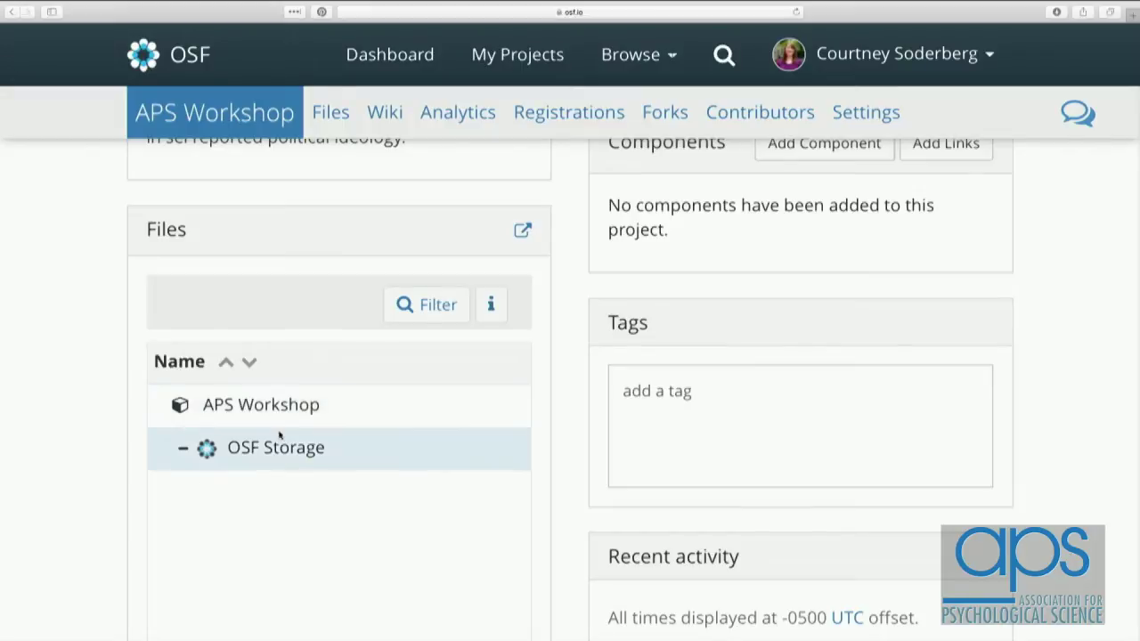
pyautogui.click(333, 461)
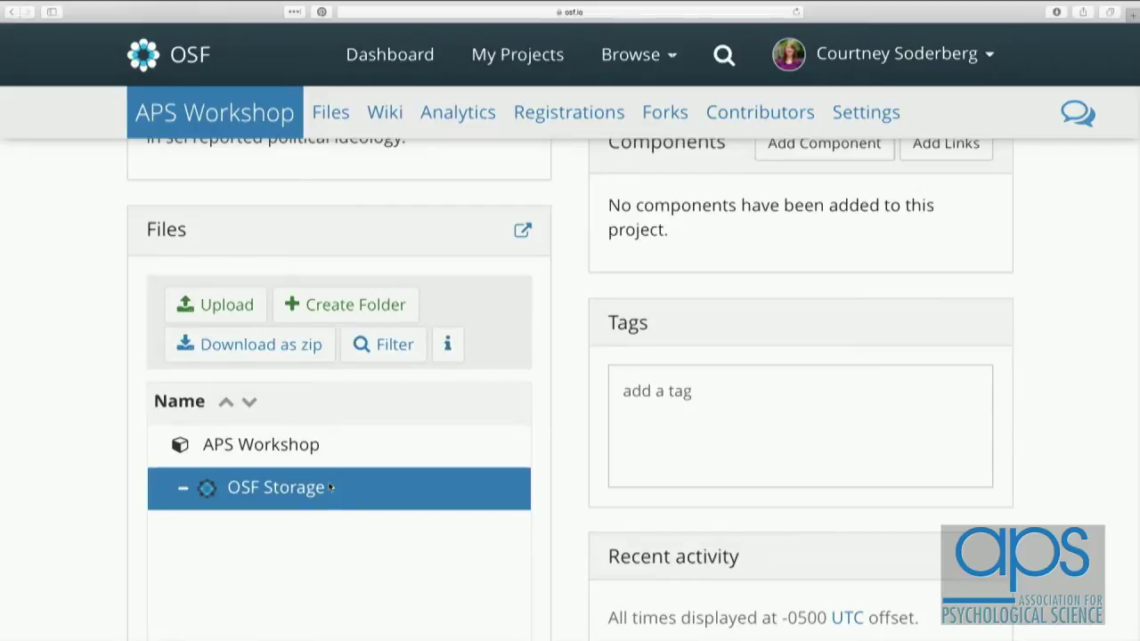
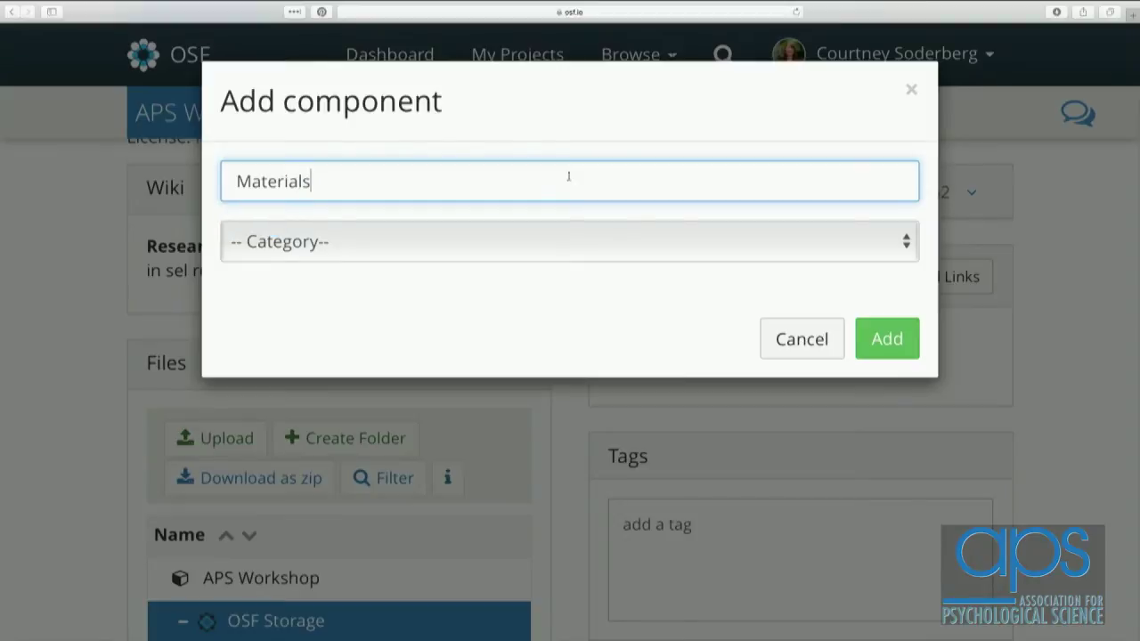
# Add a component named "Materials" with the category Methods and Measures to the APS Workshop project.
pyautogui.click(546, 239)
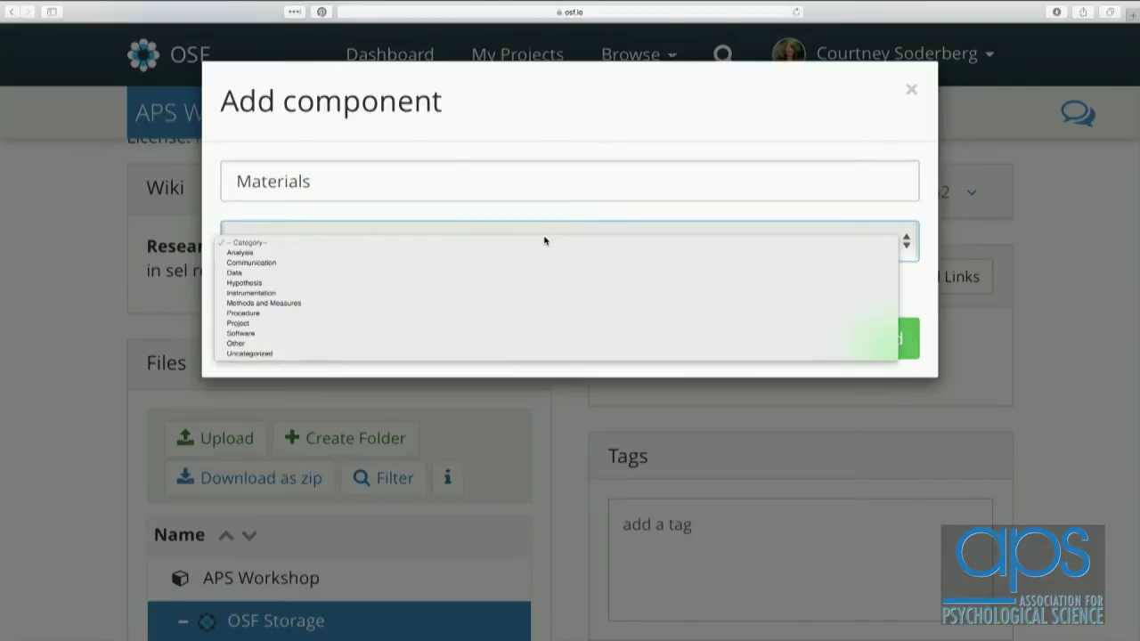
pyautogui.click(528, 304)
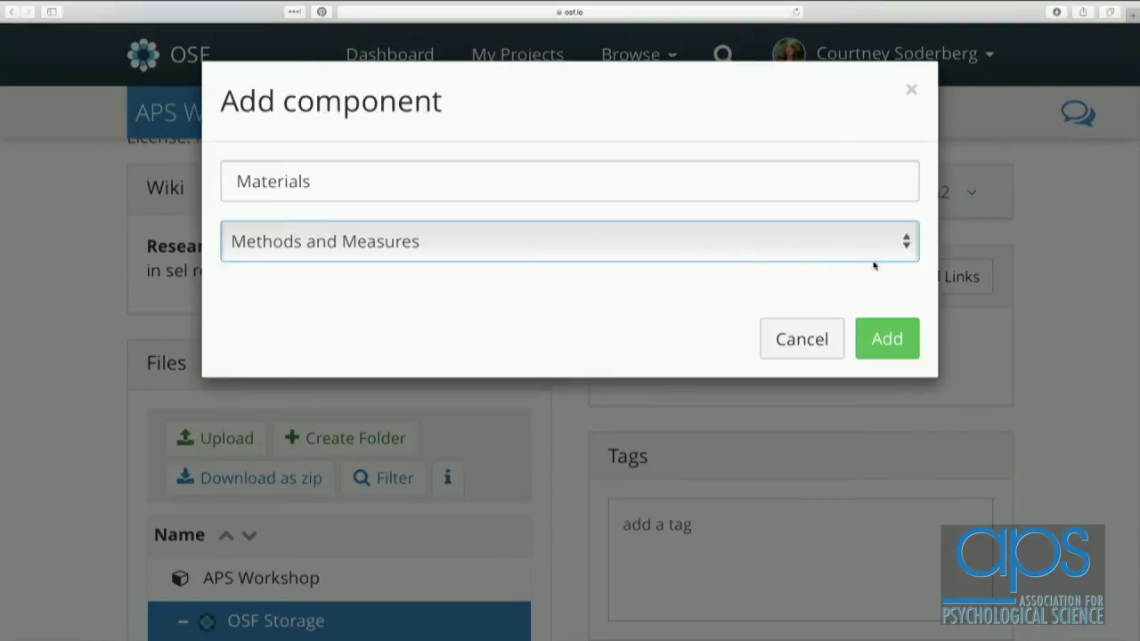
pyautogui.click(901, 350)
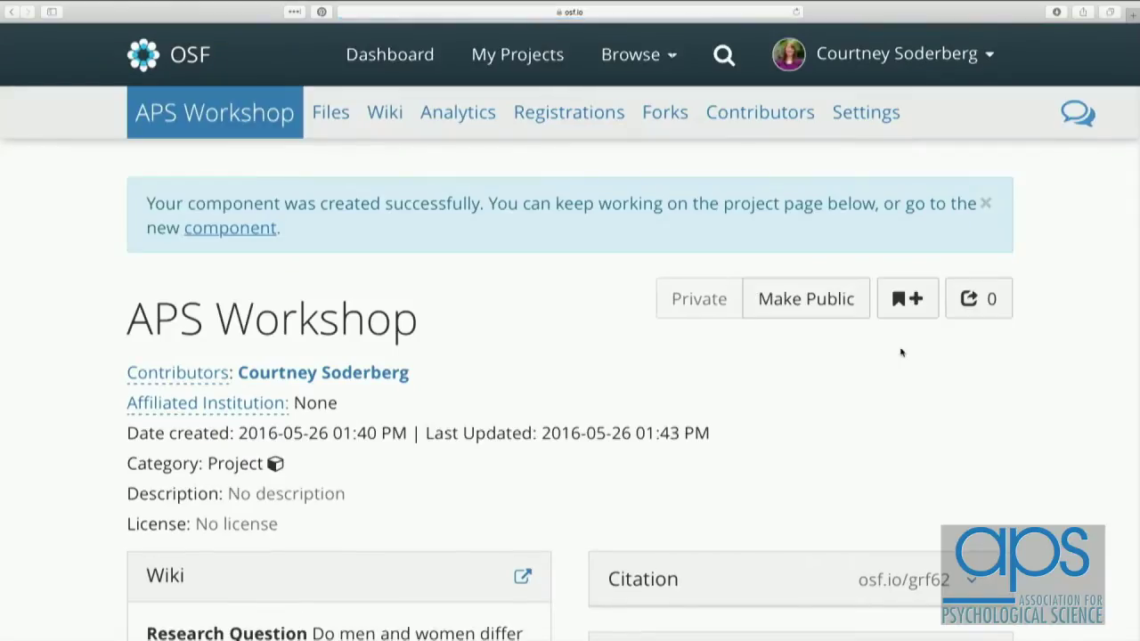
# Open the Materials component from the project's file list and examine its details, wiki and files sections.
pyautogui.scroll(-10, 633, 351)
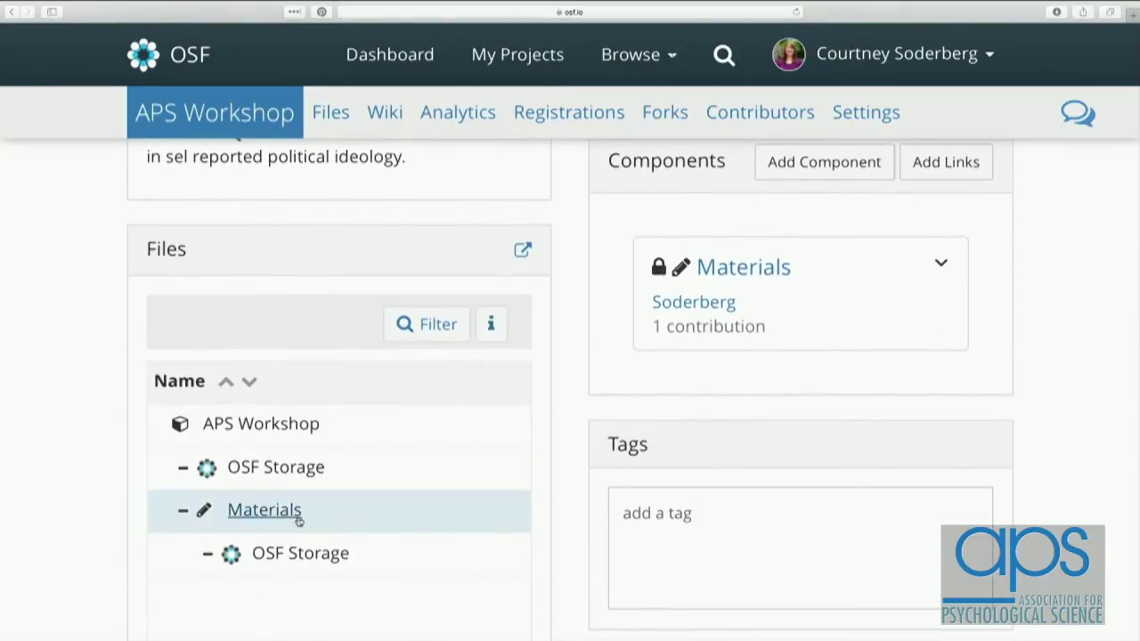
pyautogui.click(265, 511)
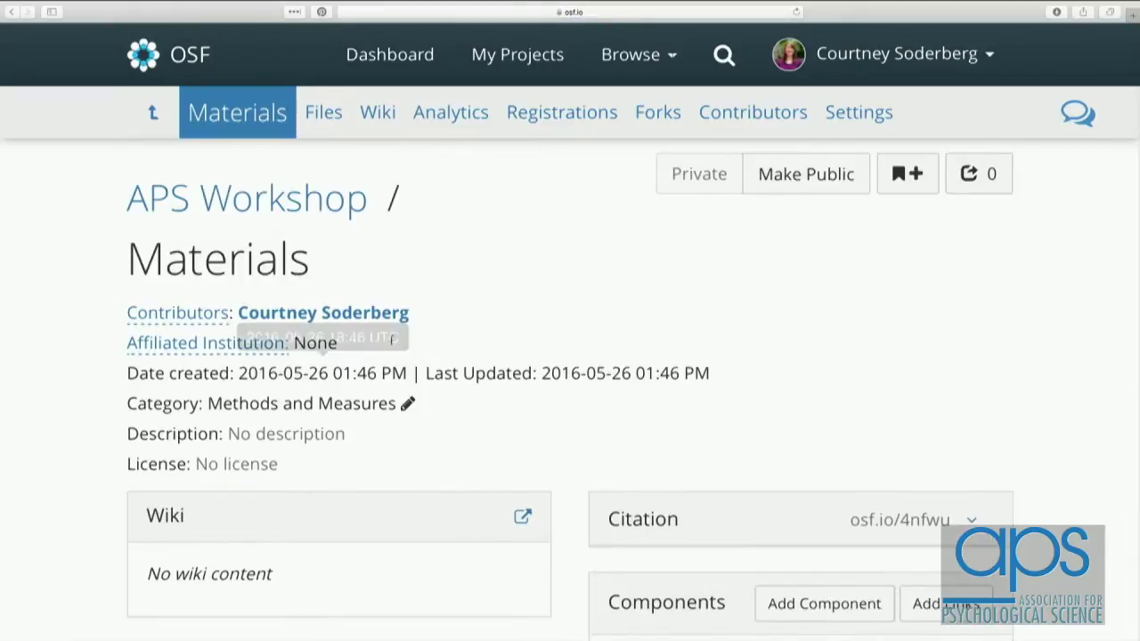
pyautogui.scroll(-1, 464, 267)
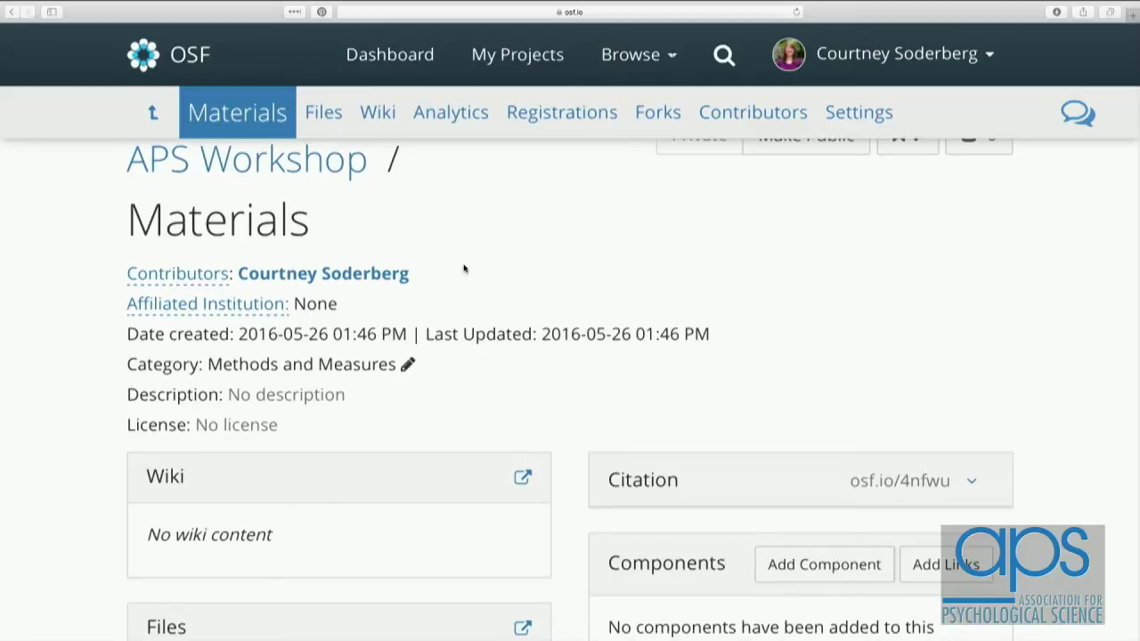
pyautogui.scroll(-3, 463, 269)
pyautogui.scroll(-1, 332, 395)
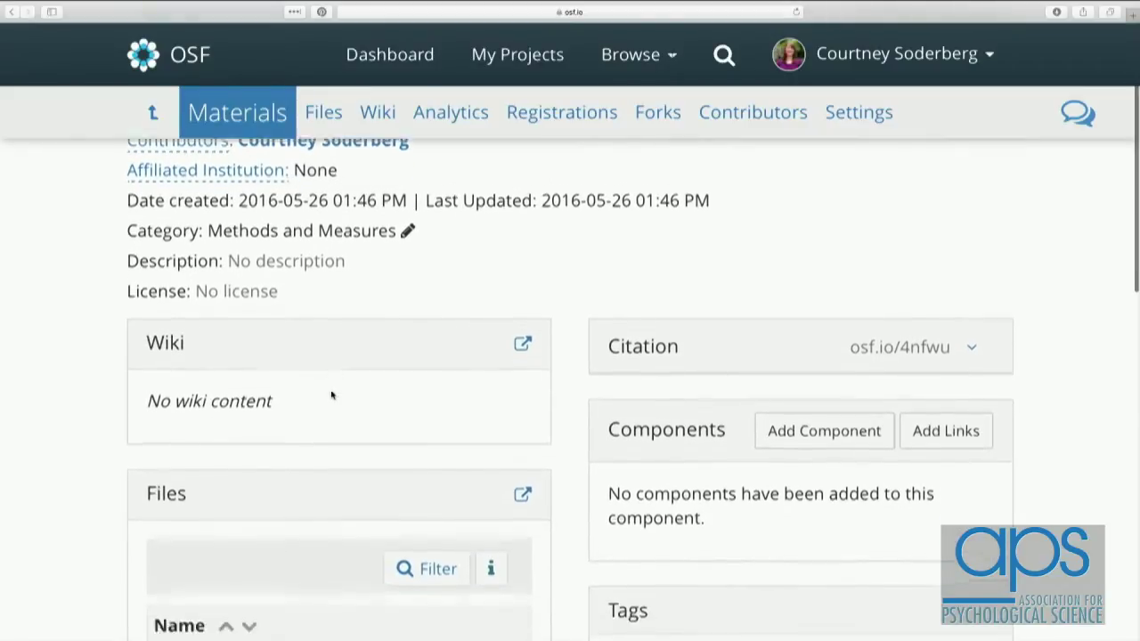
pyautogui.scroll(-2, 331, 395)
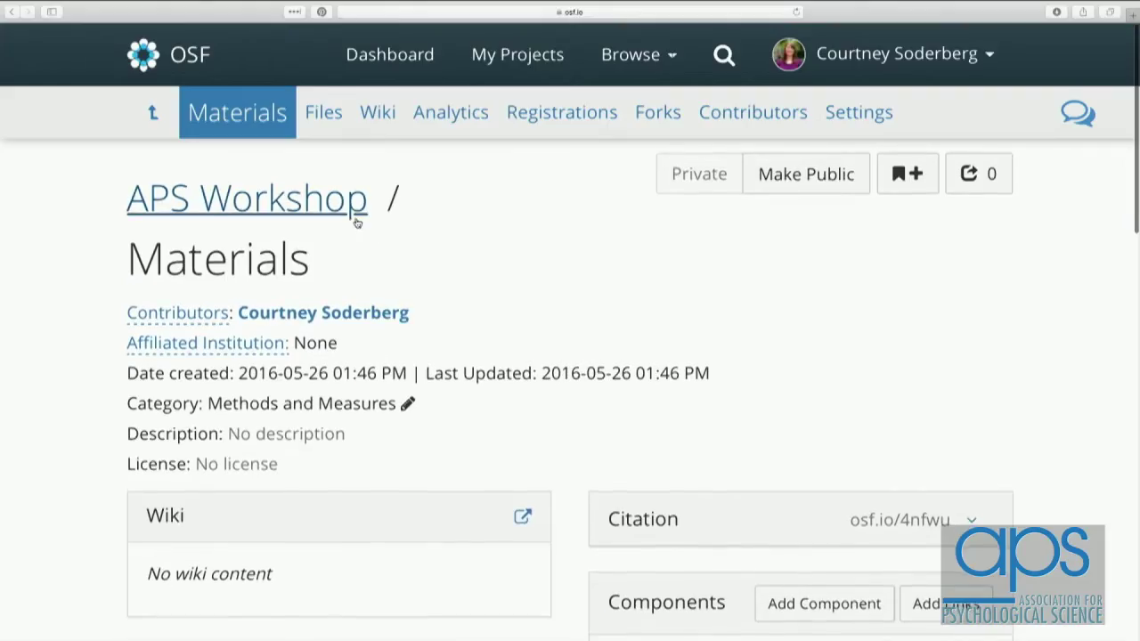
# Go back to the parent APS Workshop project and show the page's full web address.
pyautogui.click(353, 218)
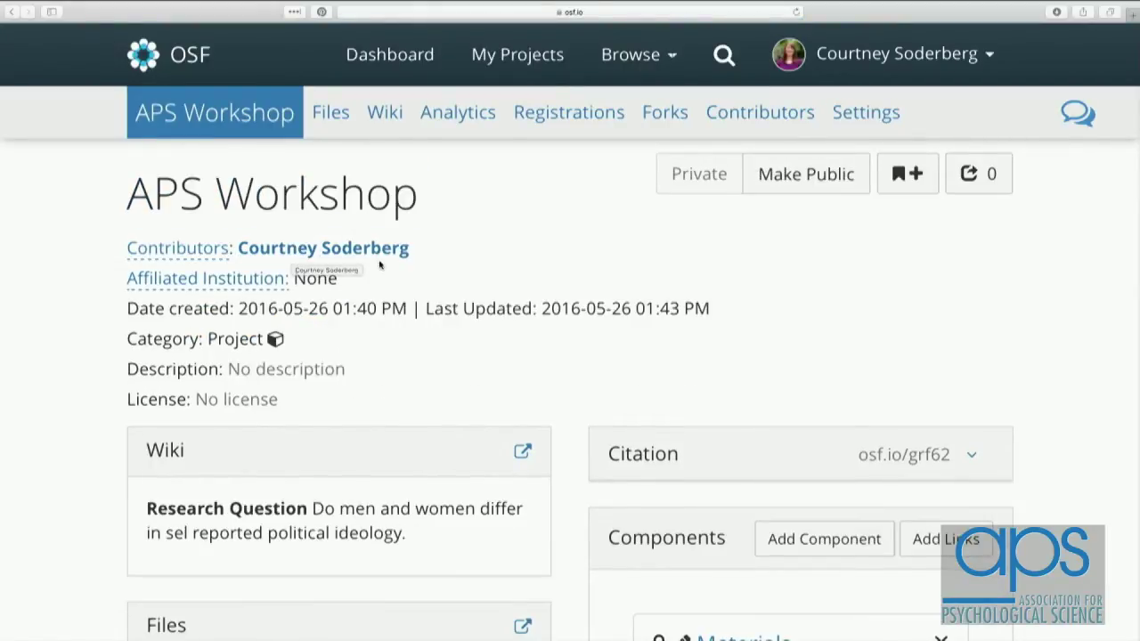
pyautogui.click(624, 16)
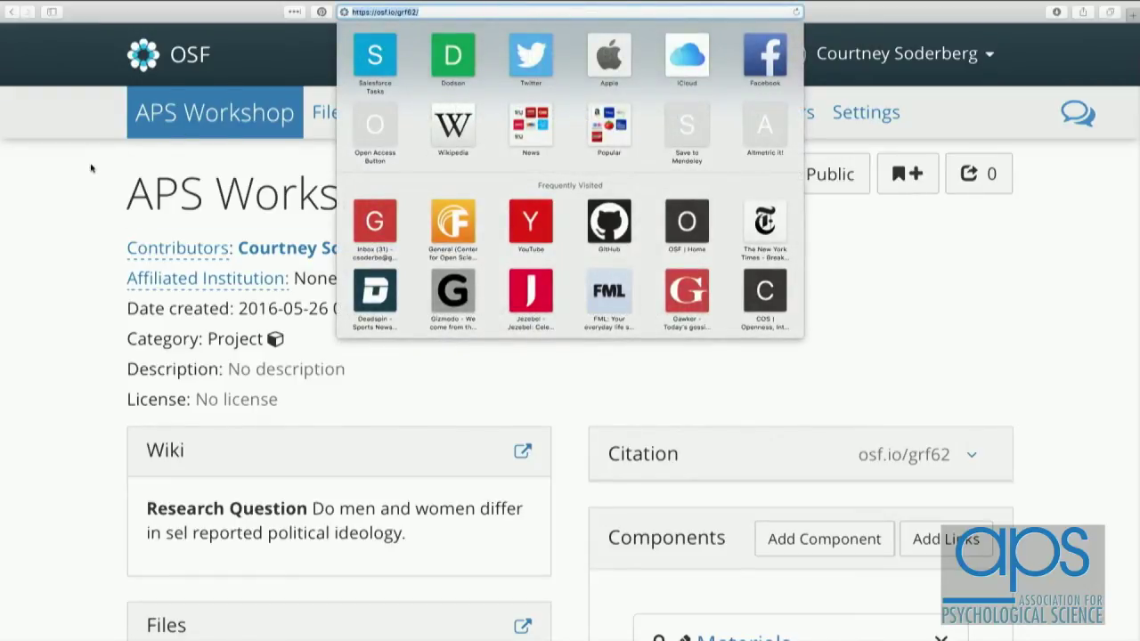
pyautogui.click(86, 193)
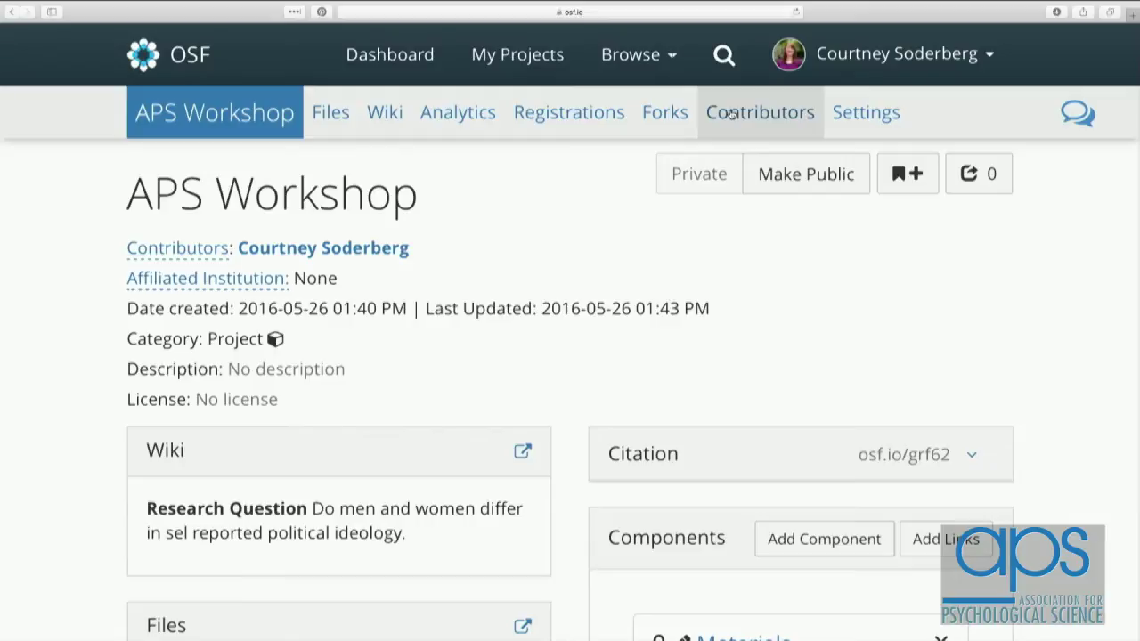
# Open the APS Workshop contributors page and filter the existing contributors by the collaborator's full name.
pyautogui.click(730, 113)
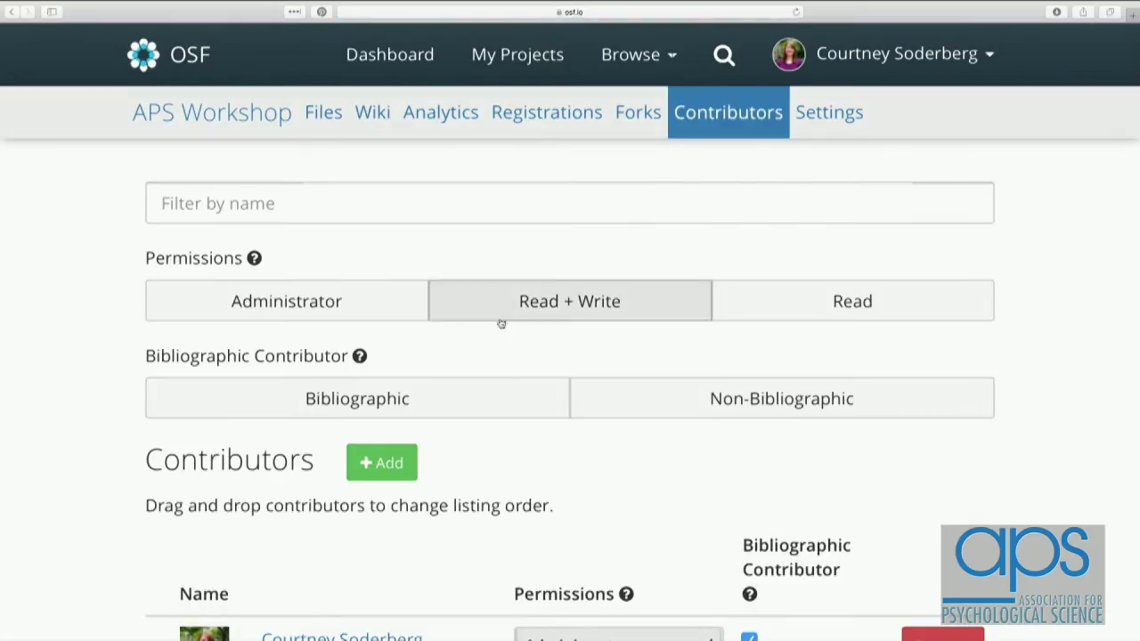
pyautogui.click(463, 209)
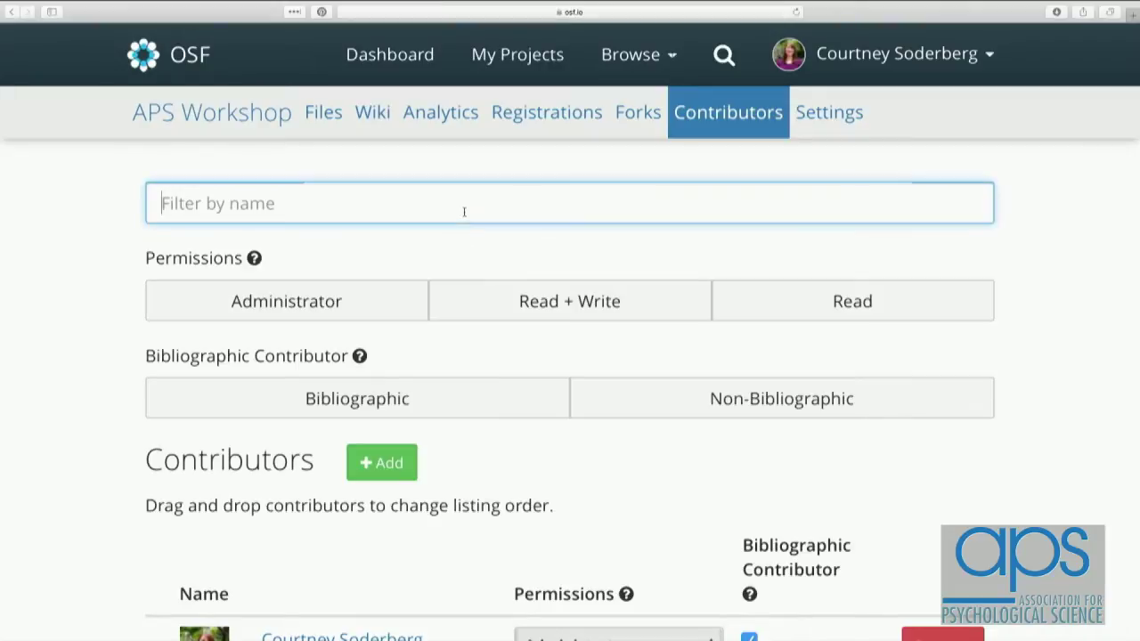
pyautogui.write('Brian Nosek')
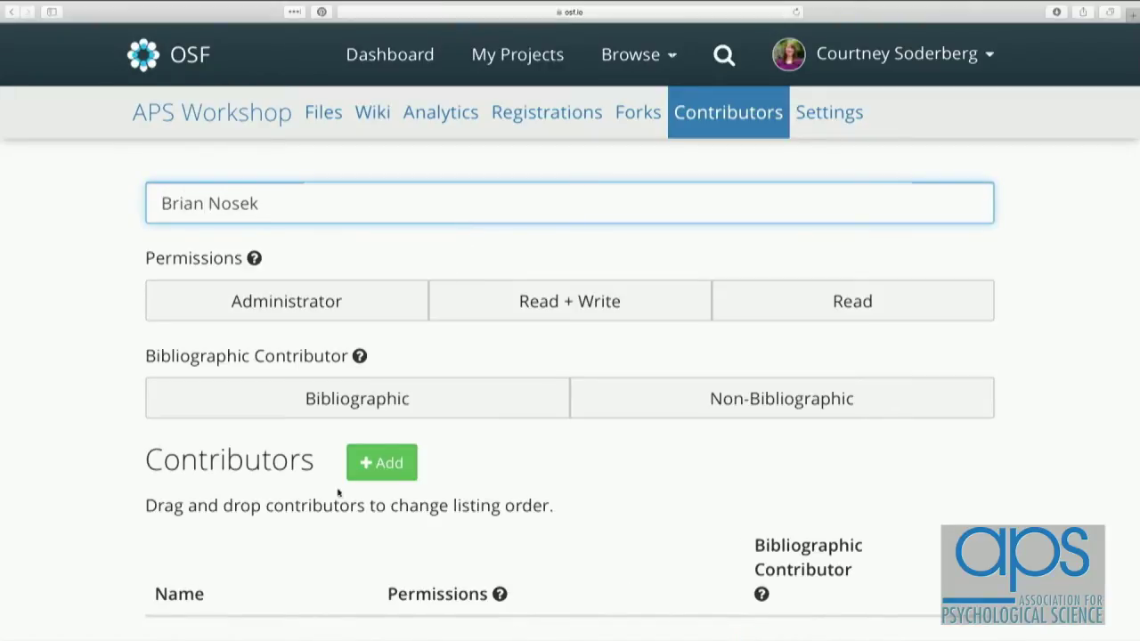
# Search for the collaborator by full name and select the matching registered account as a contributor with Read + Write permissions.
pyautogui.click(365, 469)
pyautogui.write('Brian Nosek')
pyautogui.click(845, 198)
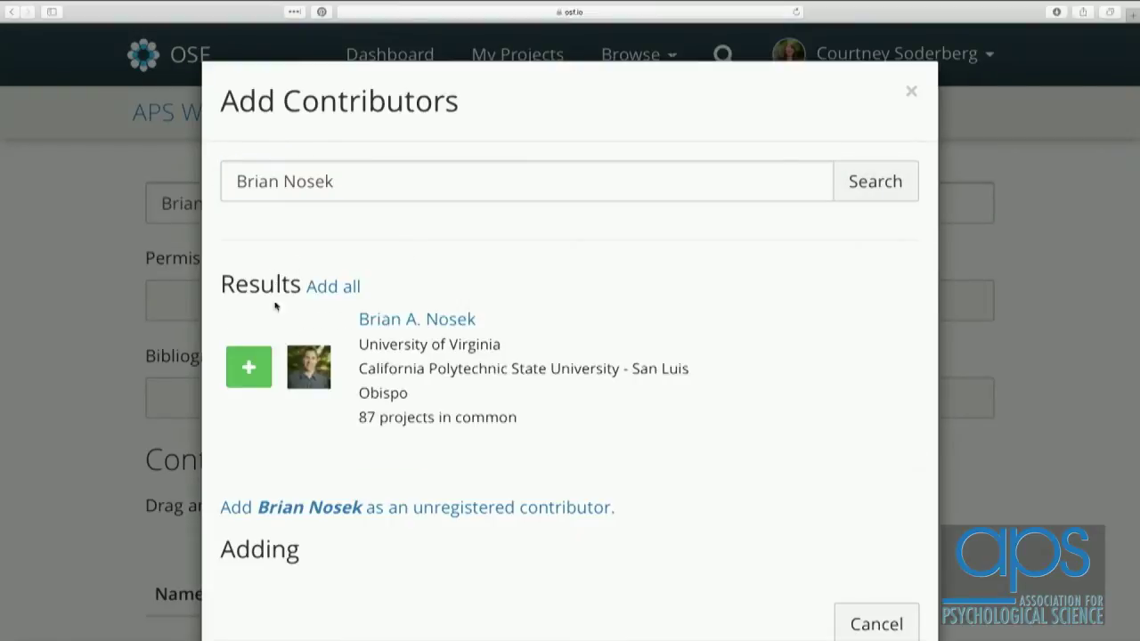
pyautogui.click(251, 366)
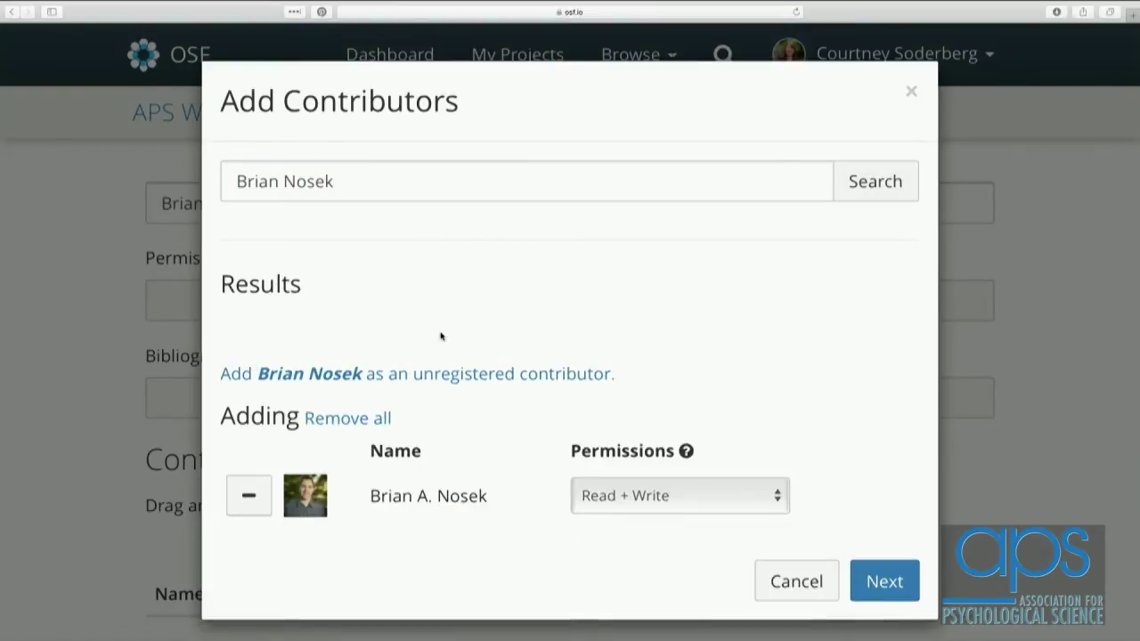
pyautogui.moveTo(687, 452)
# Include the Materials component in the selection and add the chosen contributor to it and APS Workshop.
pyautogui.click(885, 580)
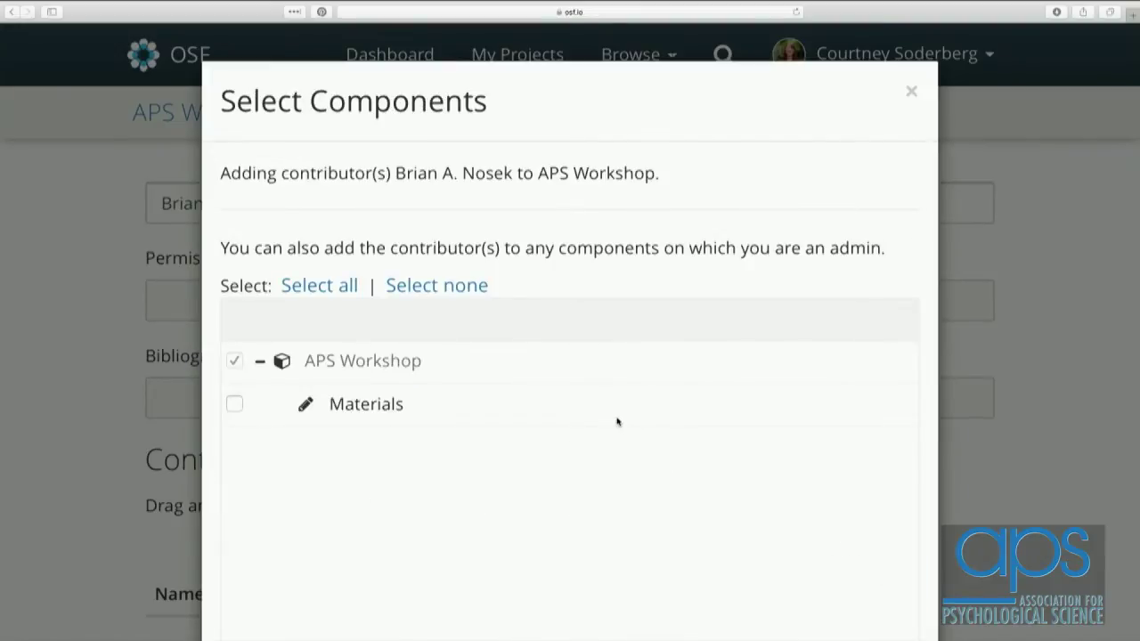
pyautogui.scroll(-2, 617, 421)
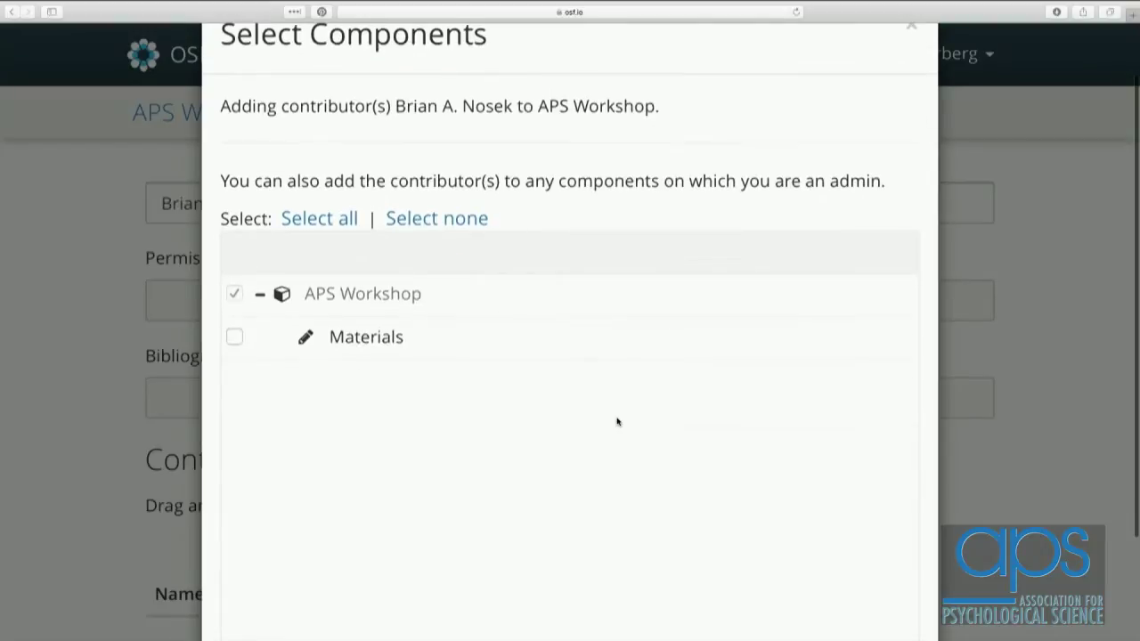
pyautogui.click(234, 337)
pyautogui.scroll(-3, 535, 403)
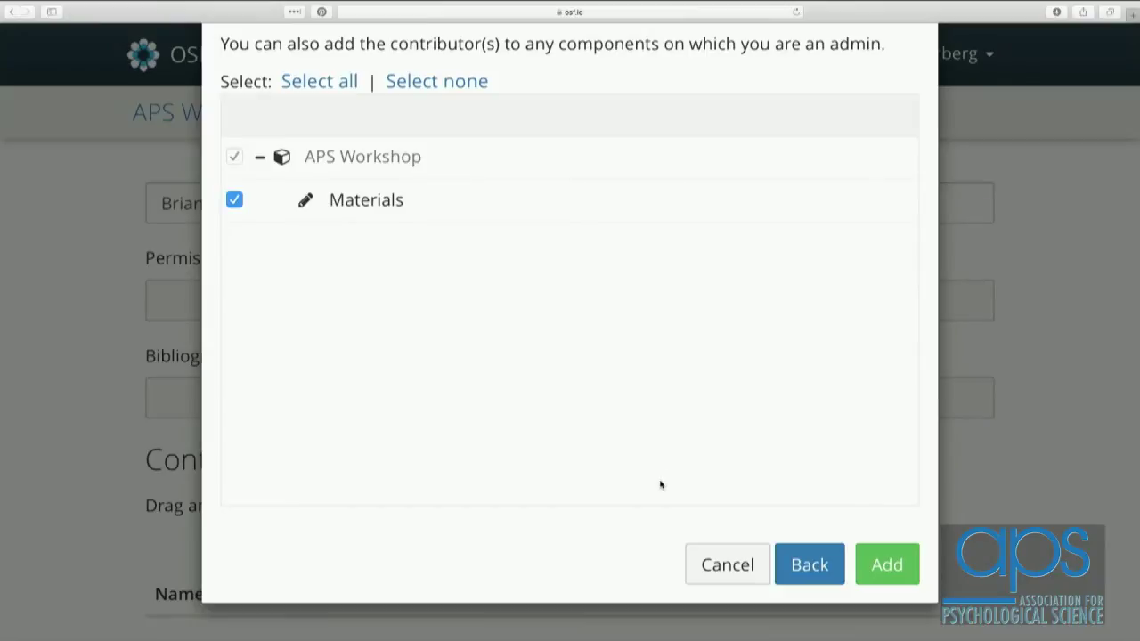
pyautogui.click(887, 565)
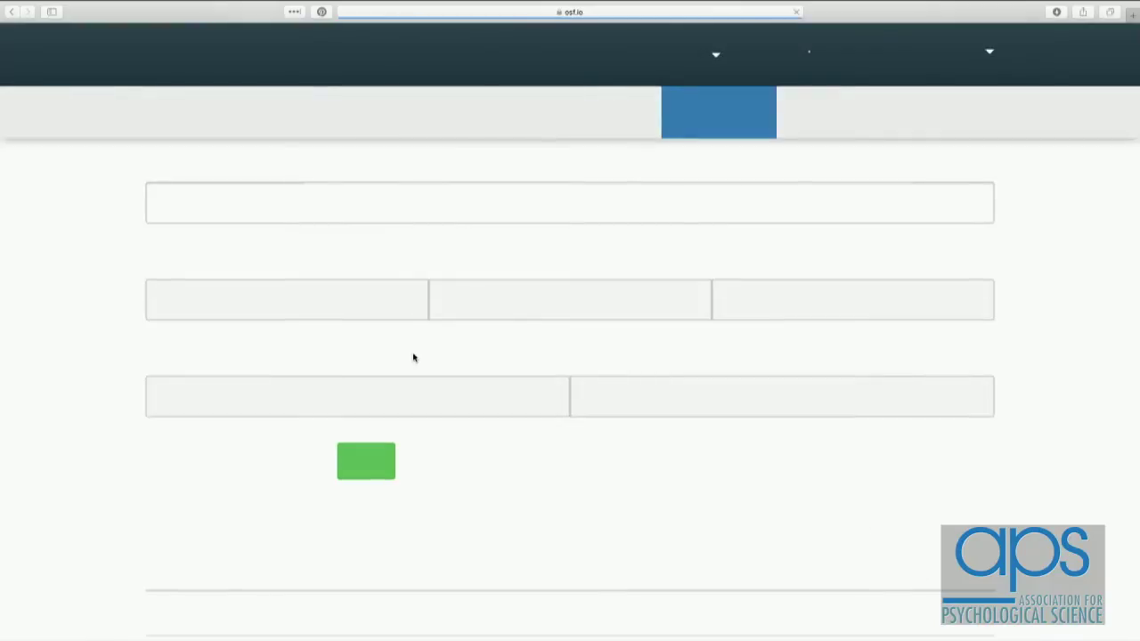
# Open the APS Workshop overview and check the contributors listed for the project and its Materials component.
pyautogui.click(254, 107)
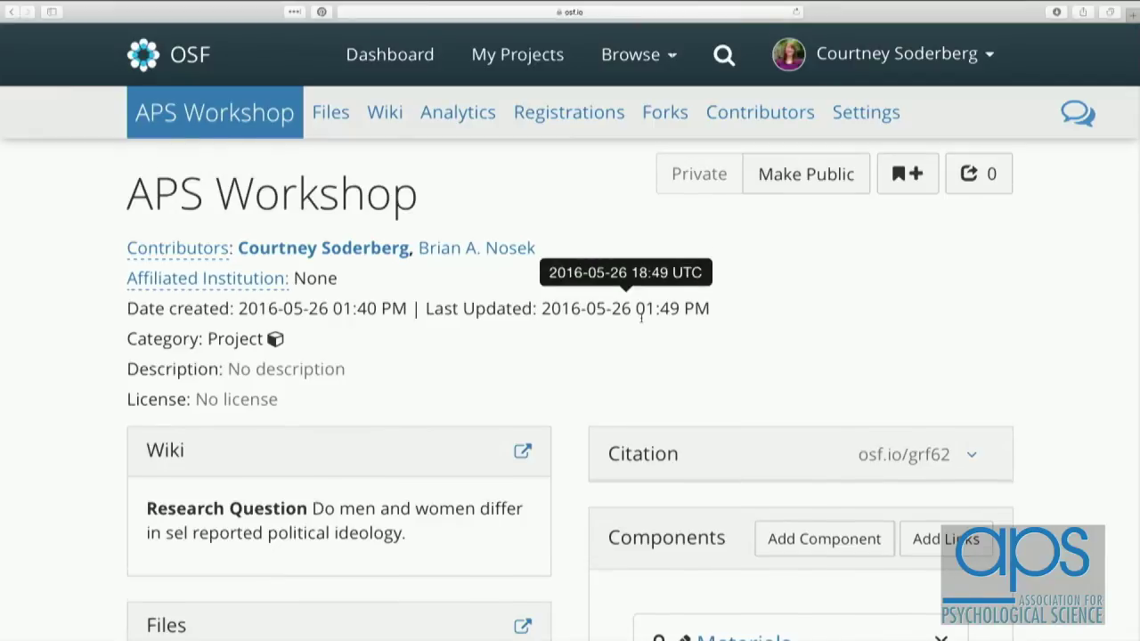
pyautogui.scroll(-5, 624, 294)
pyautogui.scroll(-2, 640, 318)
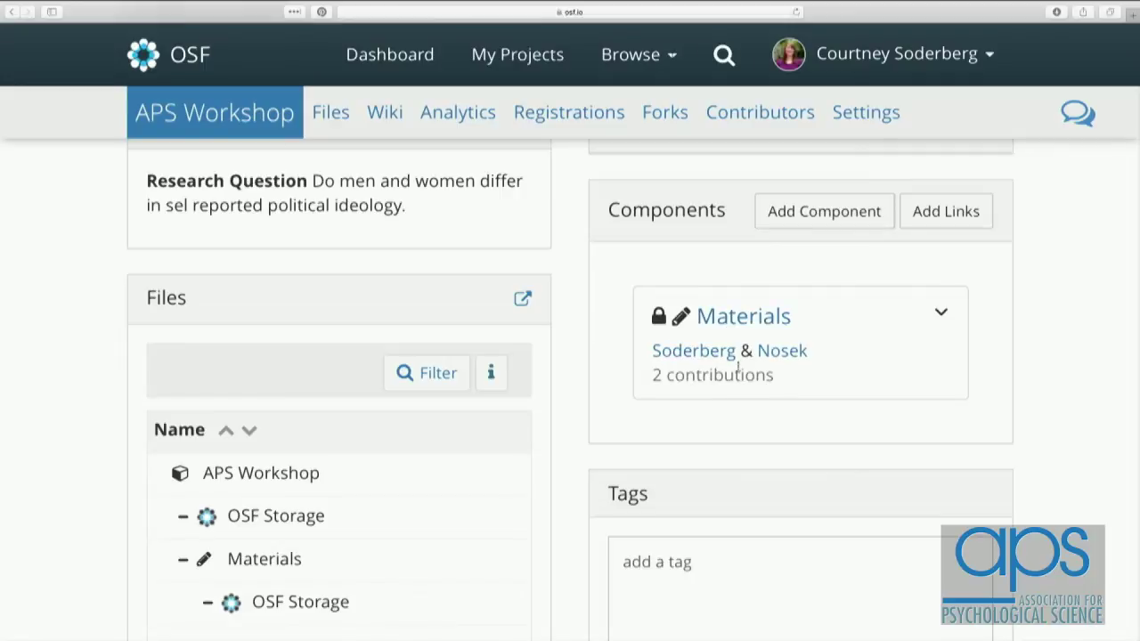
pyautogui.scroll(-2, 751, 350)
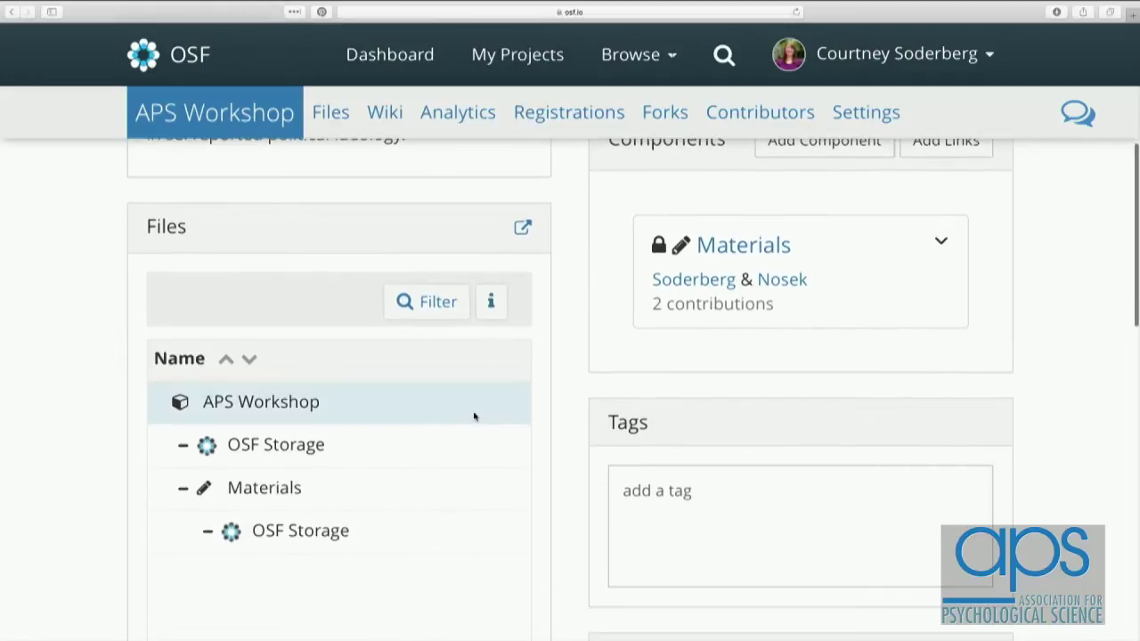
pyautogui.scroll(8, 364, 453)
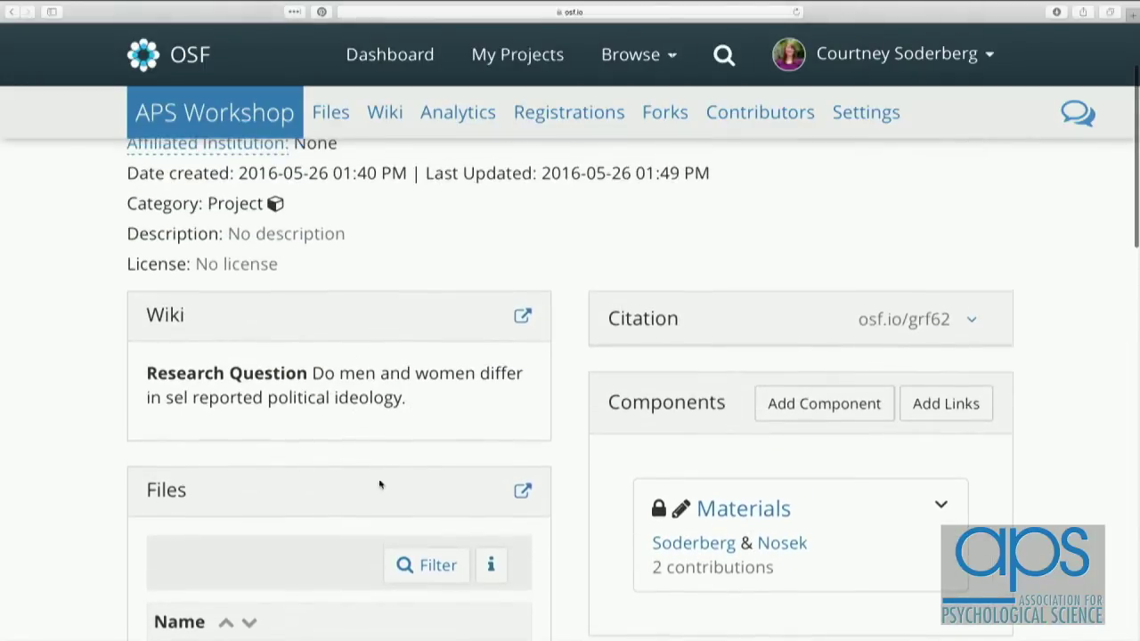
# Add a component named "Data" with the category Data, including the contributors from APS Workshop.
pyautogui.click(820, 402)
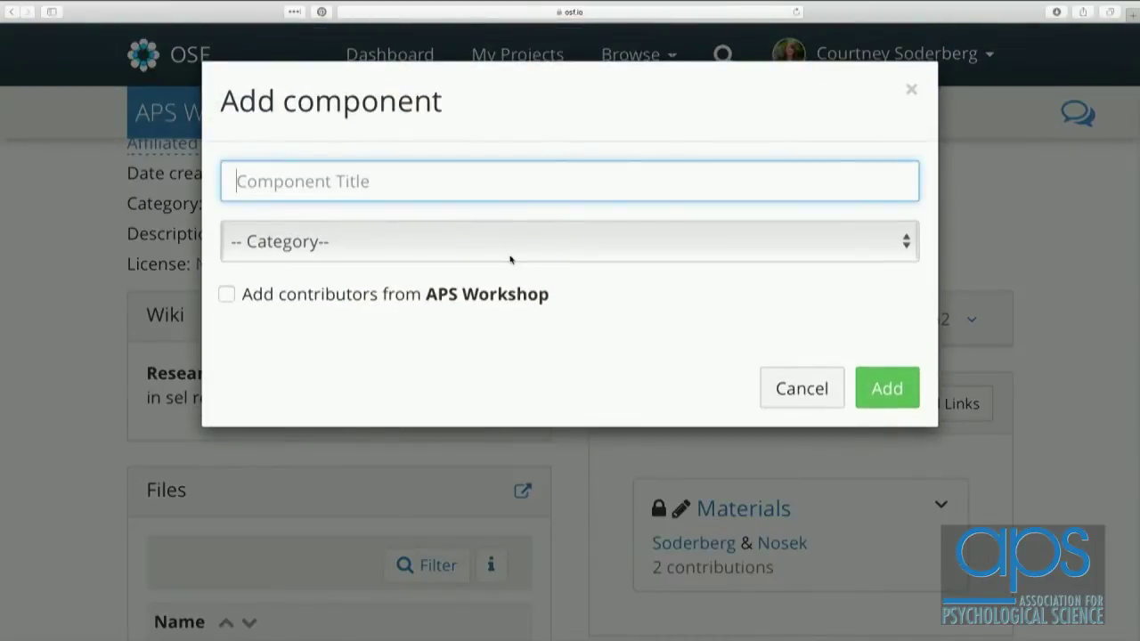
pyautogui.write('Data')
pyautogui.click(468, 258)
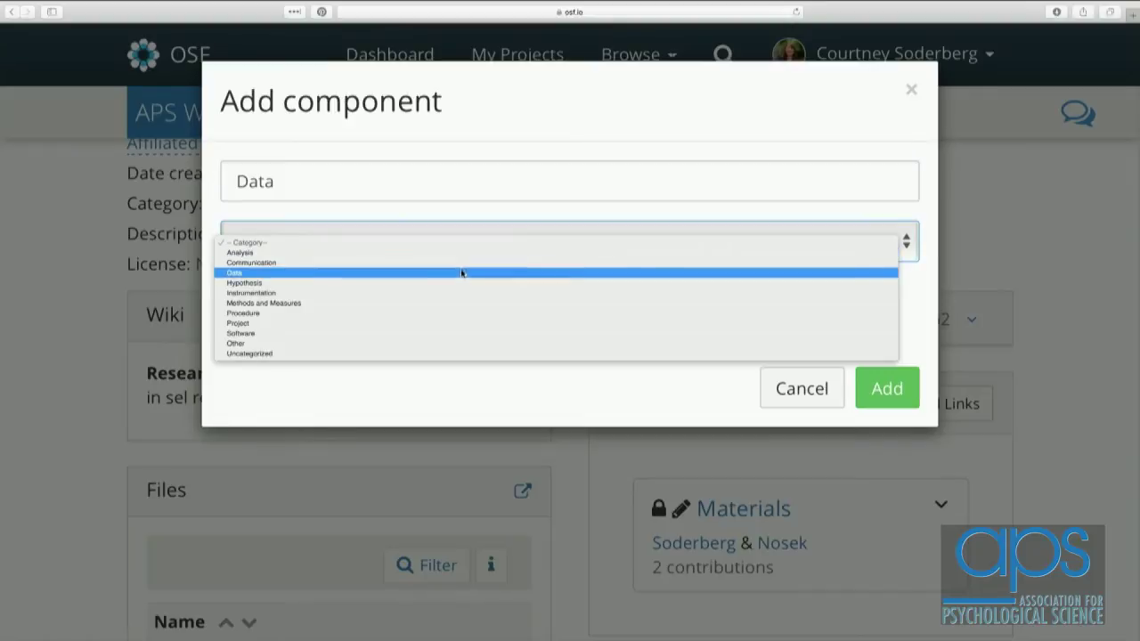
pyautogui.click(462, 273)
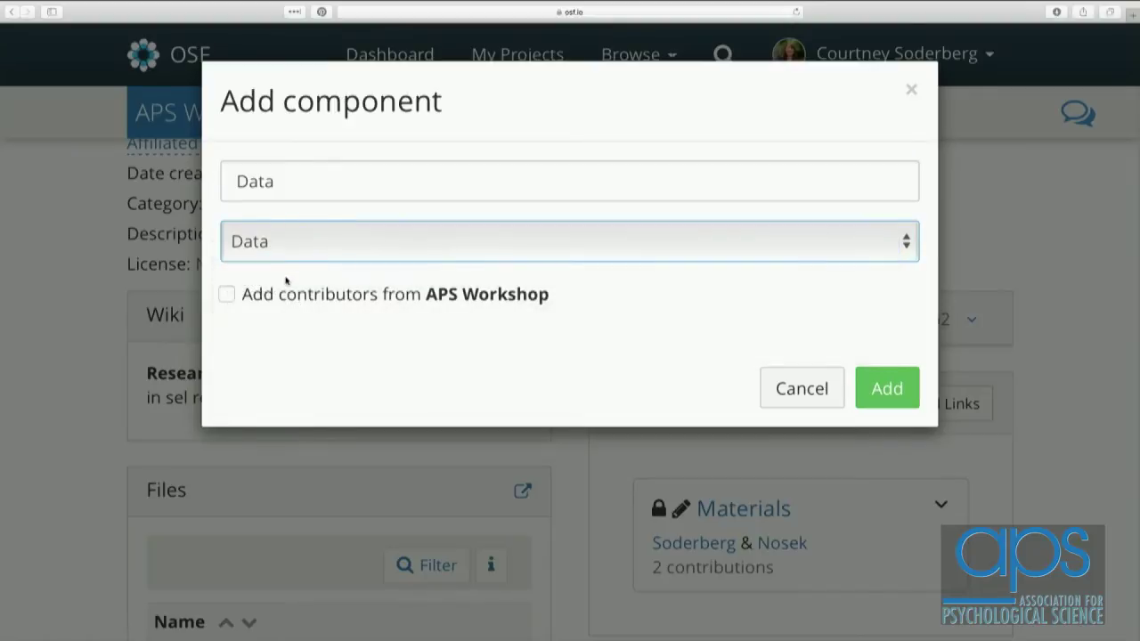
pyautogui.click(227, 295)
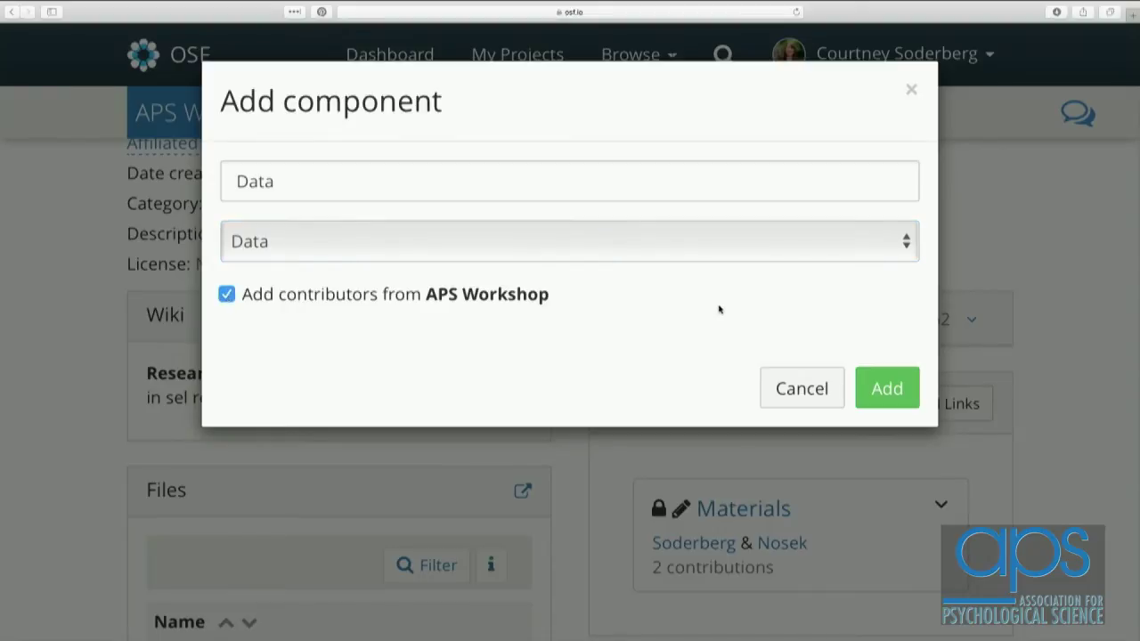
pyautogui.click(875, 389)
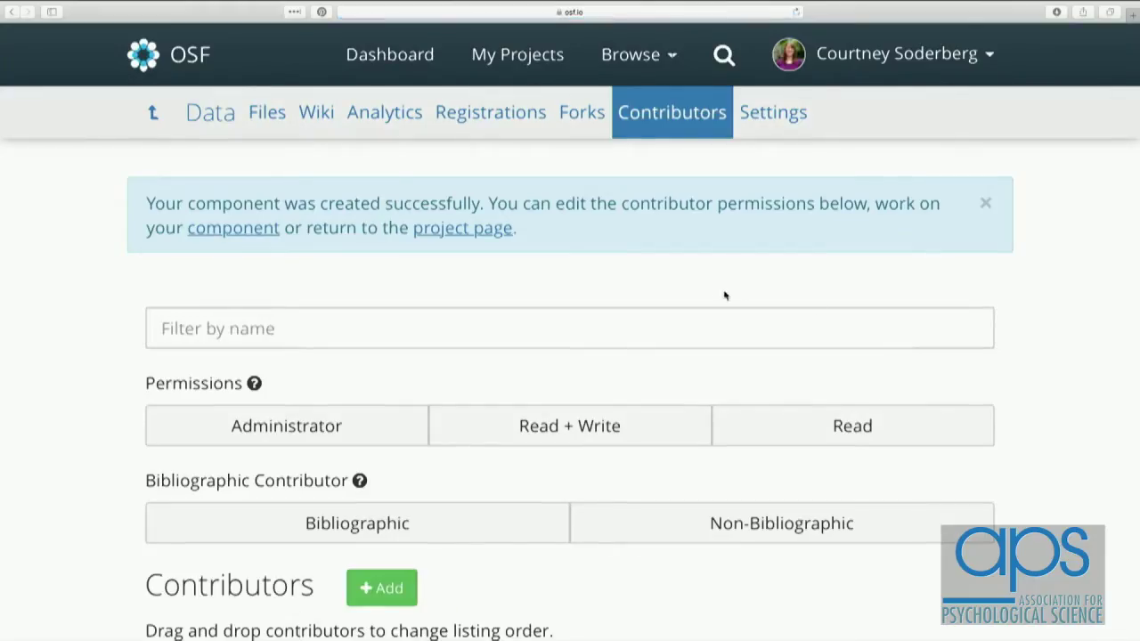
# Search for another collaborator by full name and add the matching account to the Data component with Read + Write permissions.
pyautogui.scroll(-5, 716, 341)
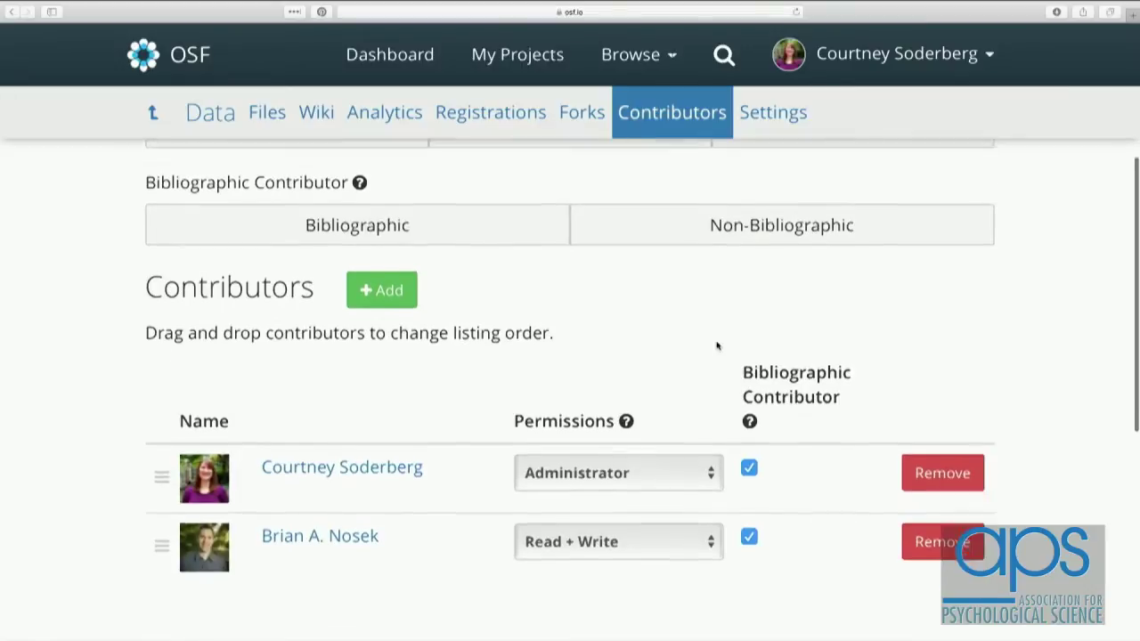
pyautogui.click(397, 271)
pyautogui.write('Sara Bowman')
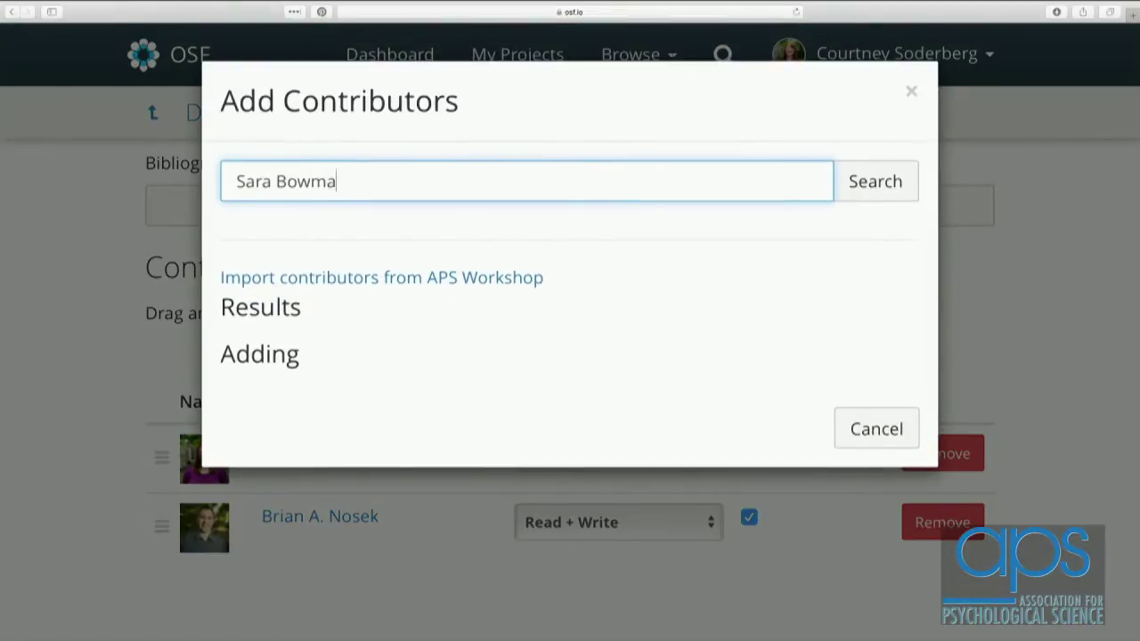
pyautogui.click(853, 196)
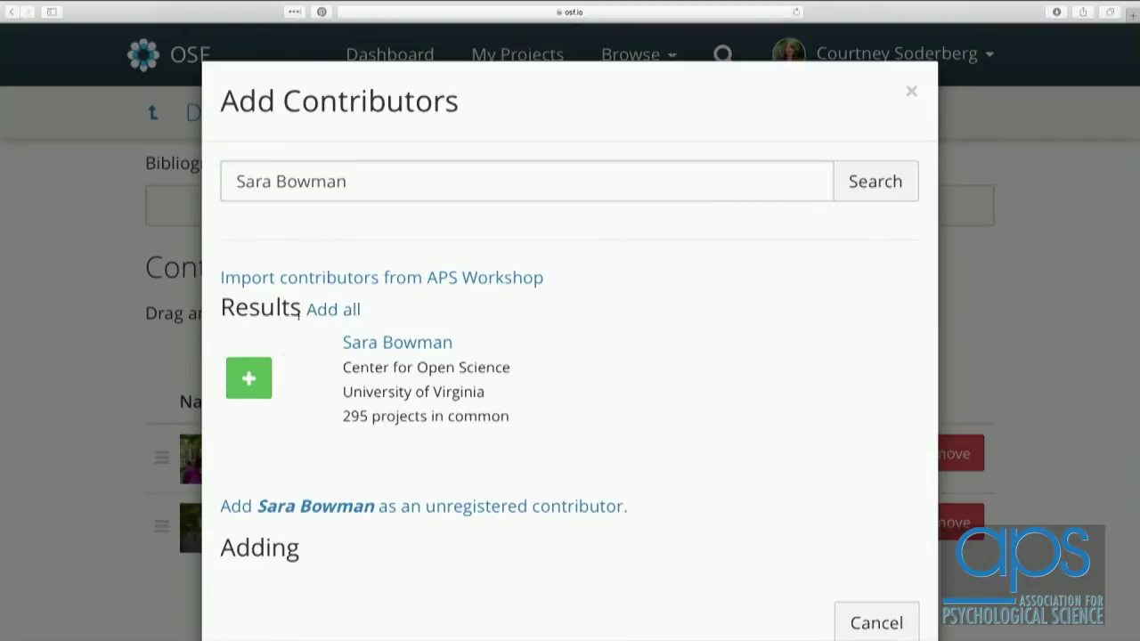
pyautogui.click(258, 374)
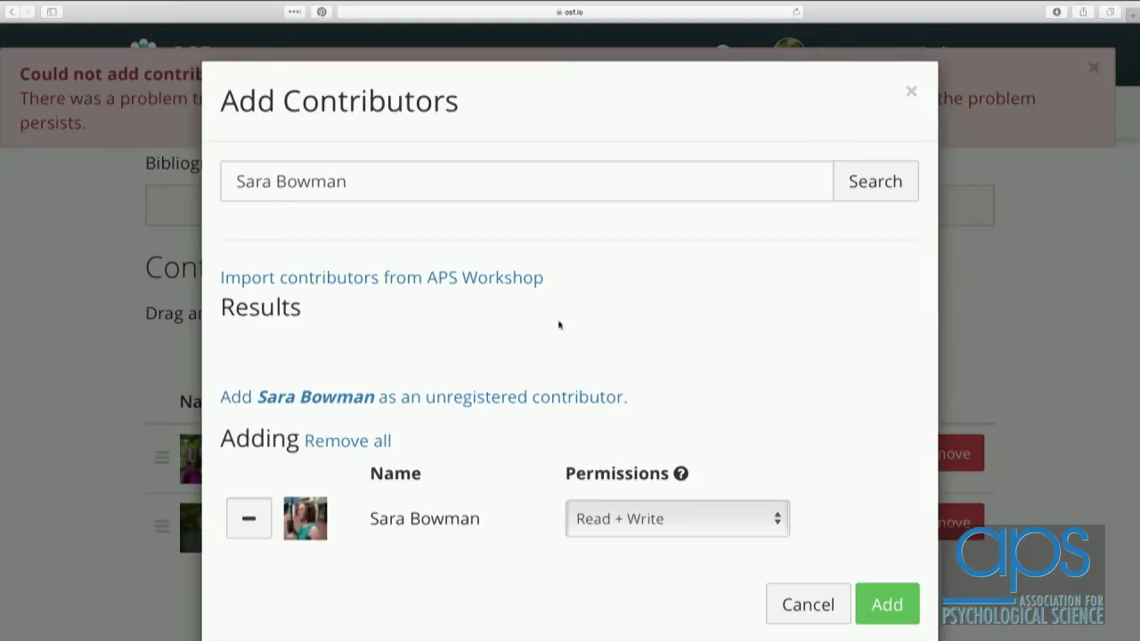
pyautogui.click(887, 608)
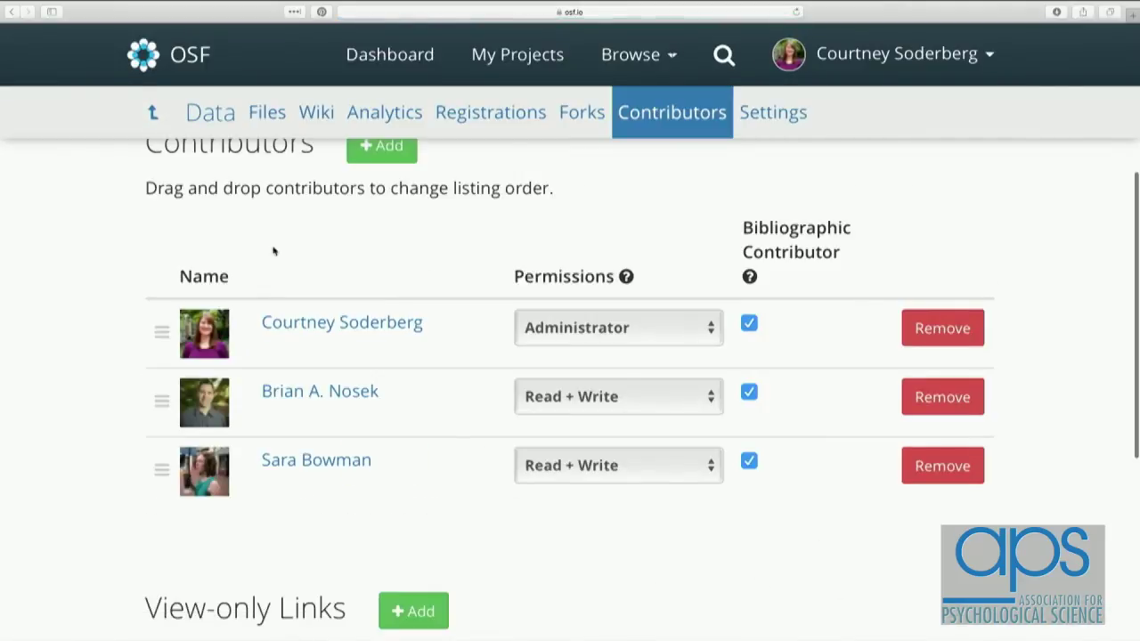
# Open the Data component's overview, then return to the APS Workshop project and review its contributors, wiki, components, files and tags.
pyautogui.click(223, 126)
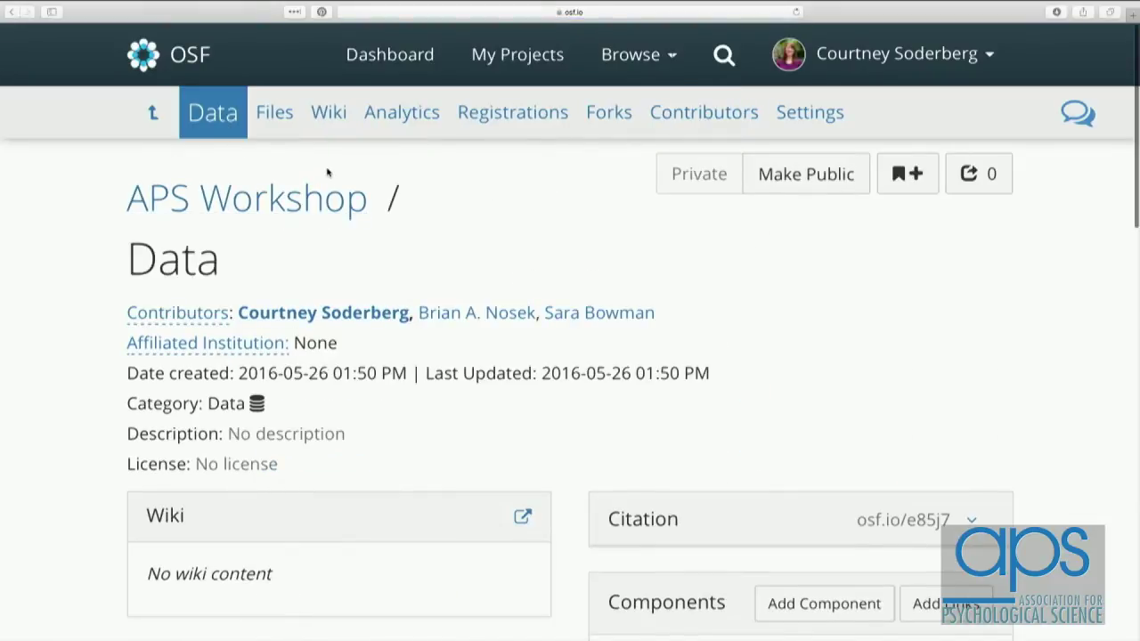
pyautogui.click(323, 198)
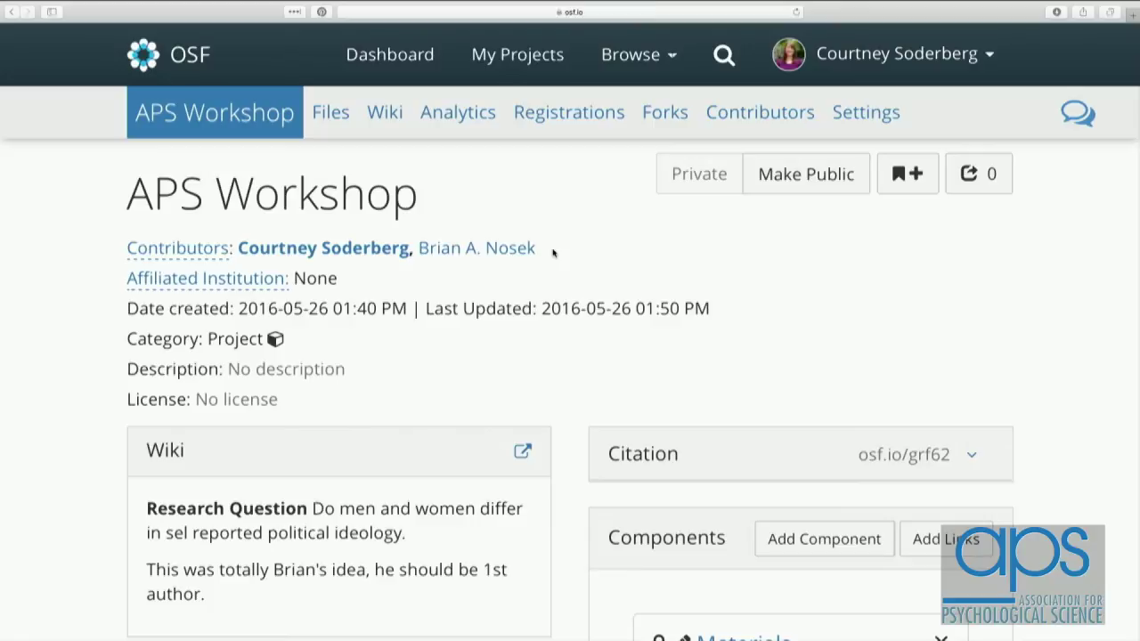
pyautogui.scroll(2, 579, 285)
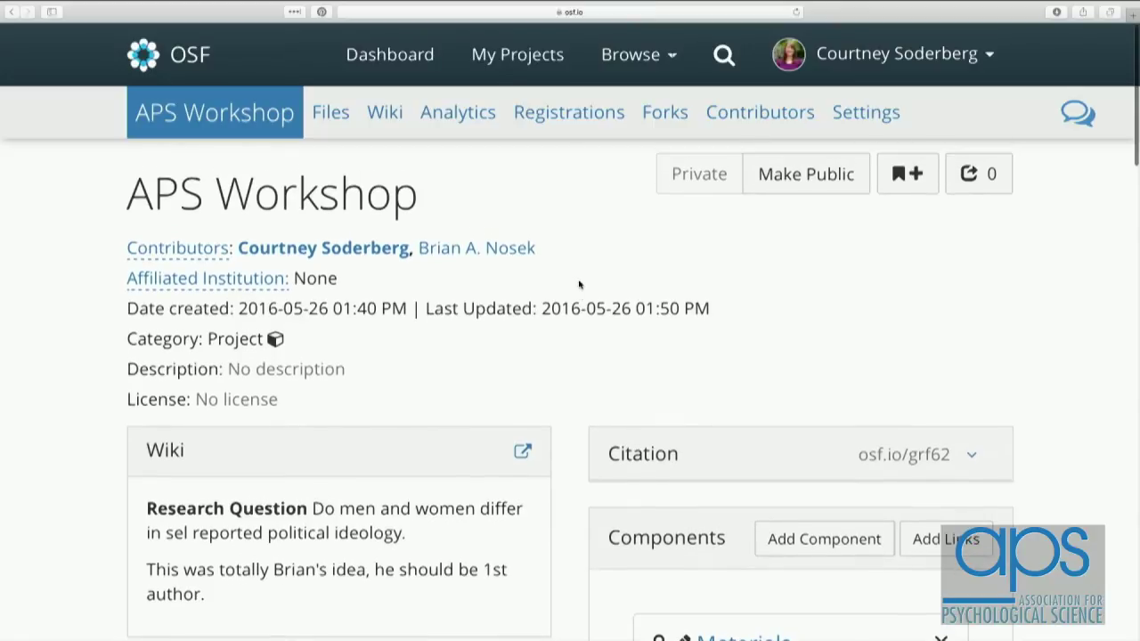
pyautogui.scroll(-1, 579, 285)
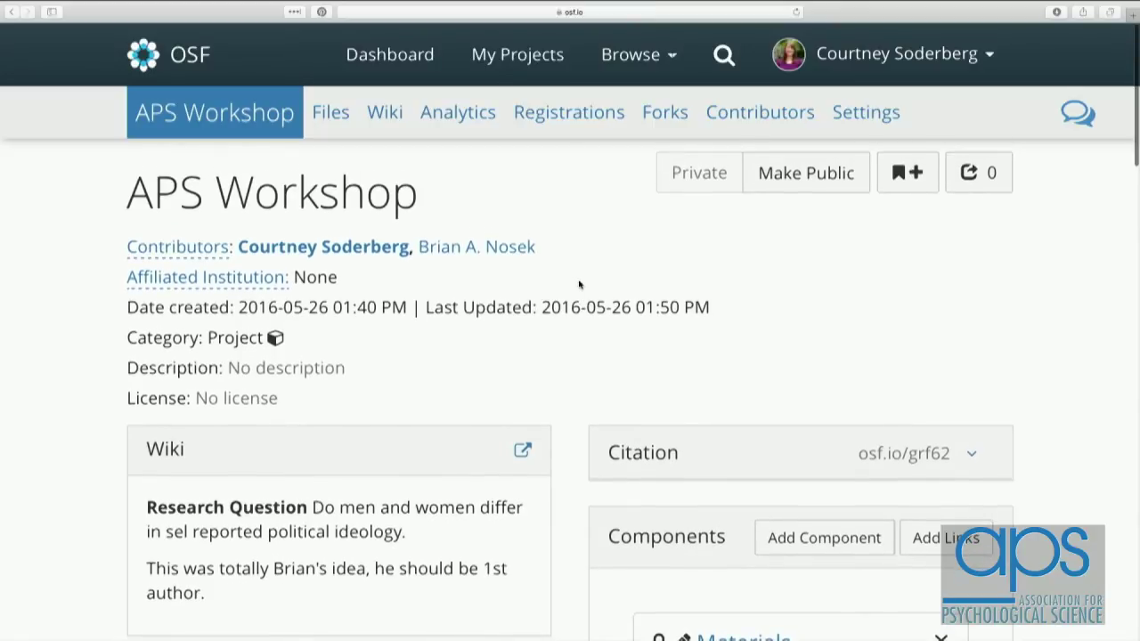
pyautogui.scroll(-3, 579, 285)
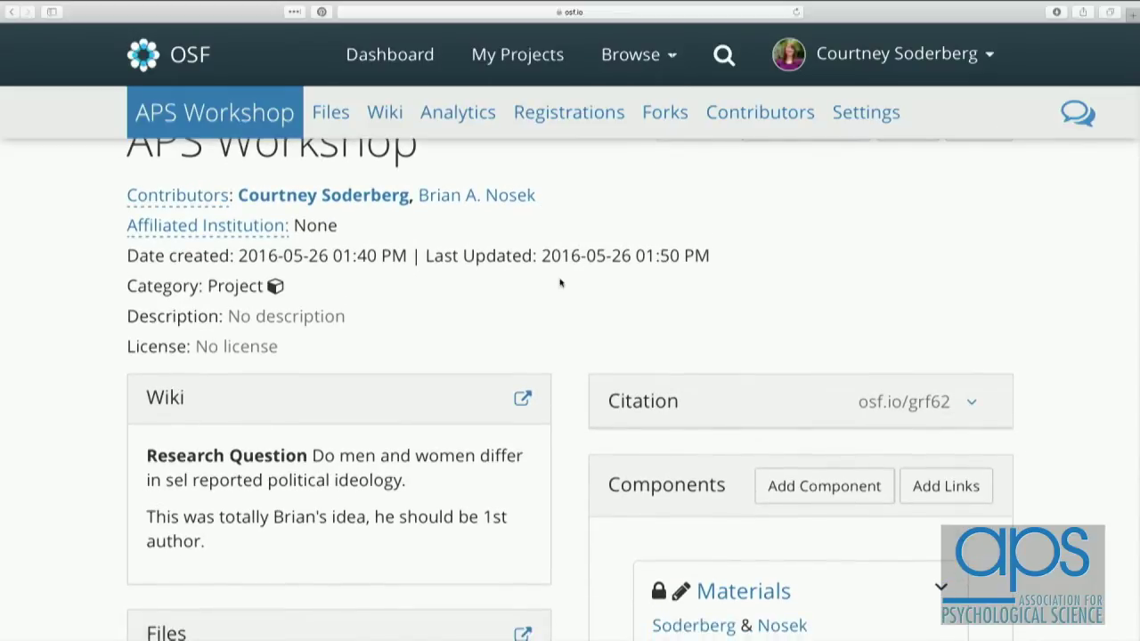
pyautogui.scroll(-5, 560, 283)
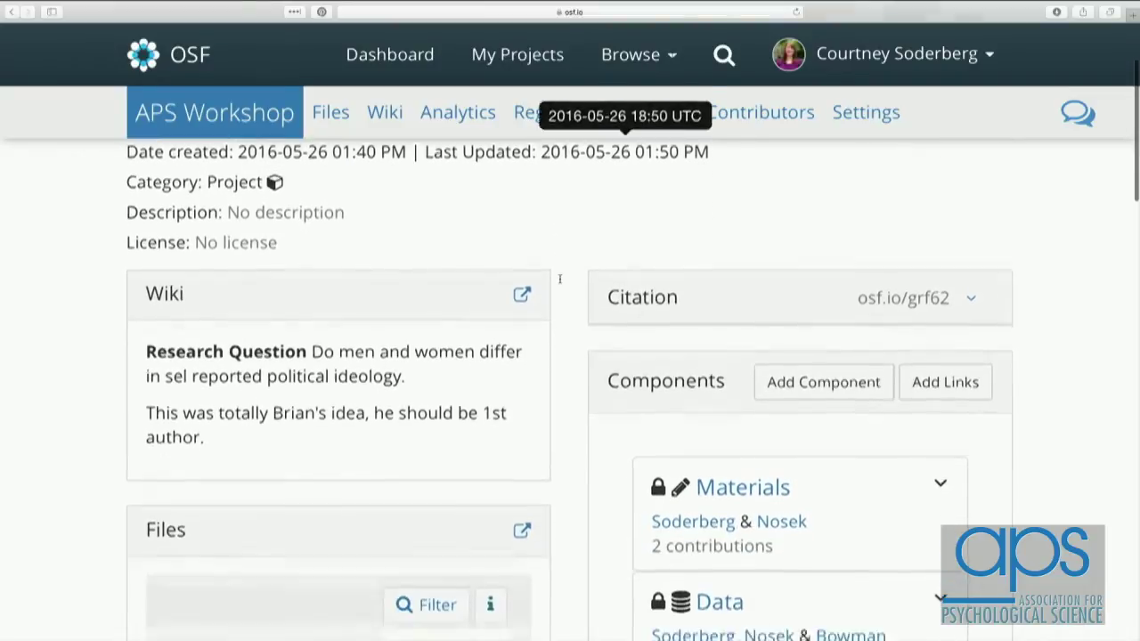
pyautogui.scroll(-1, 560, 283)
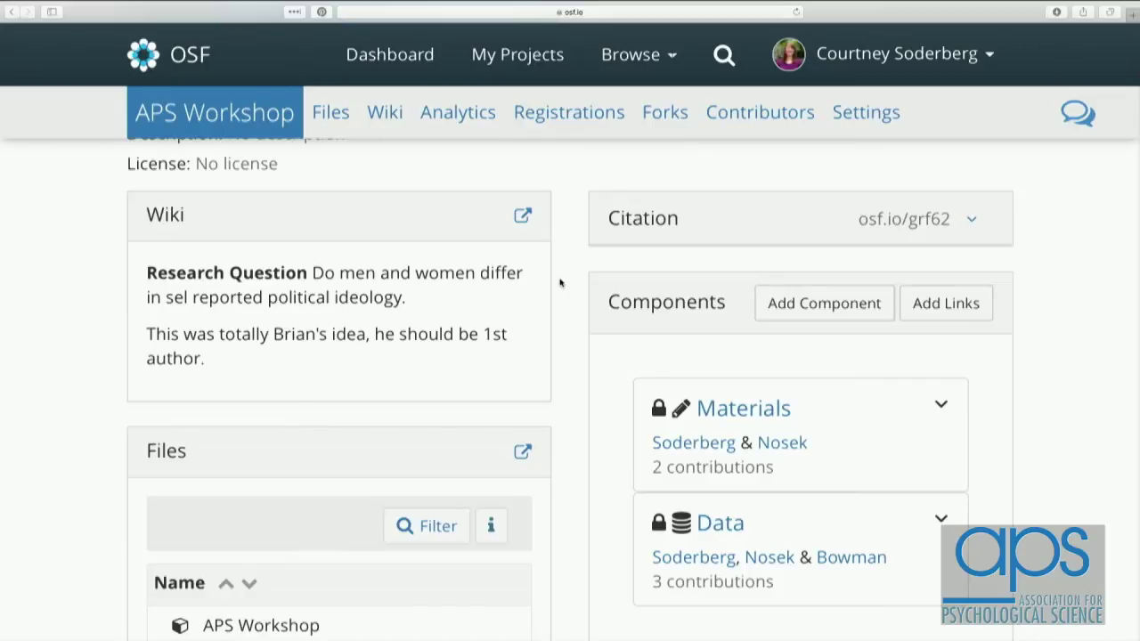
pyautogui.scroll(-1, 560, 283)
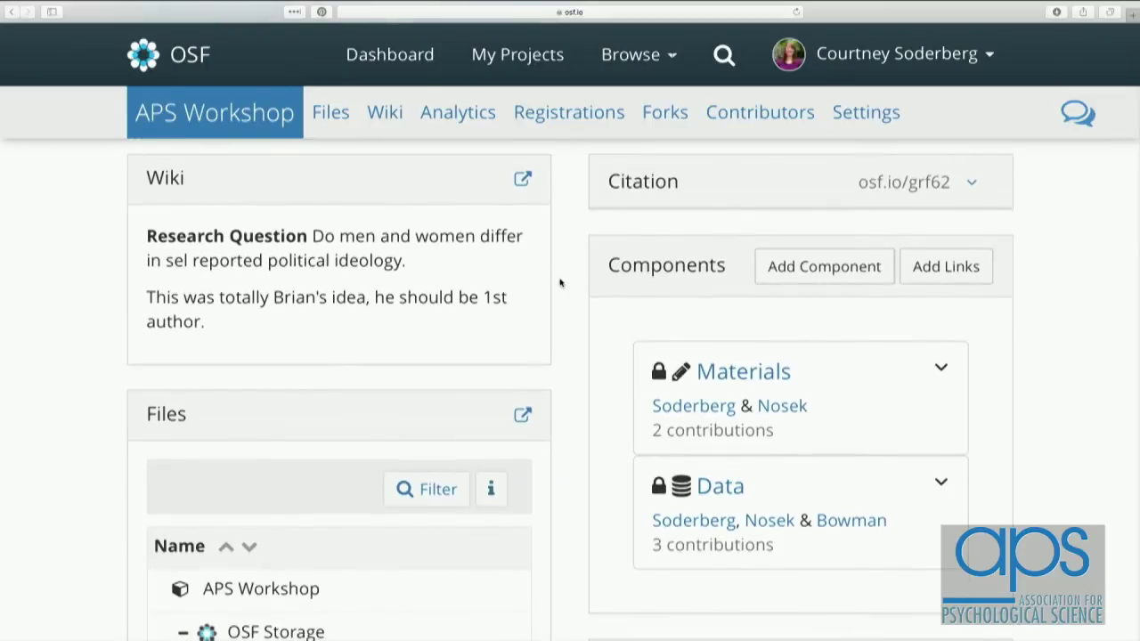
pyautogui.scroll(-1, 560, 283)
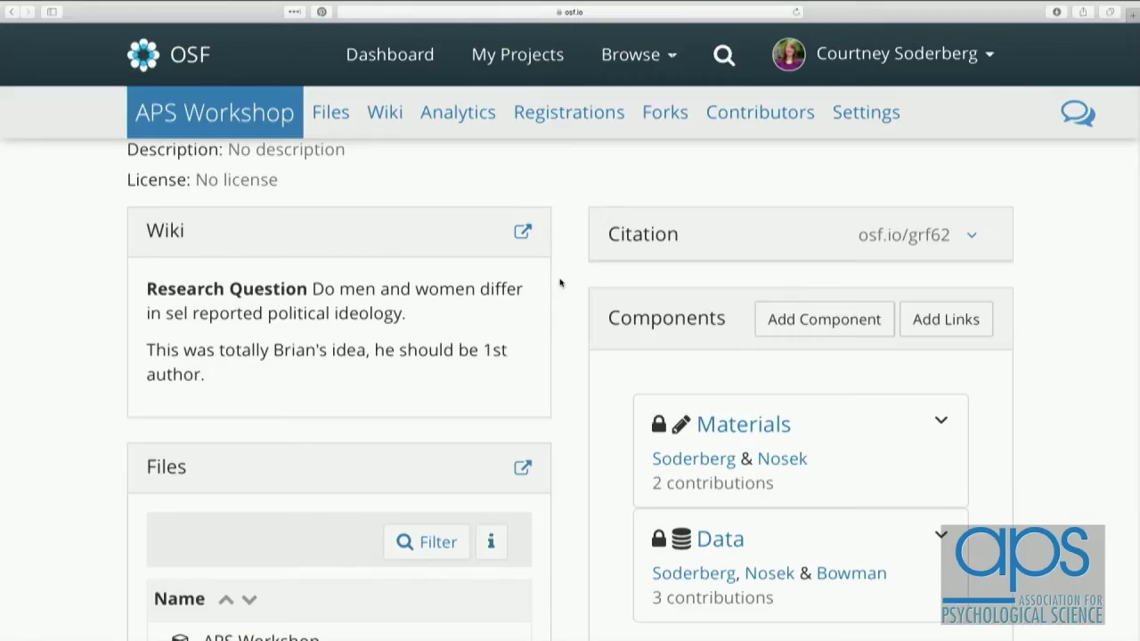
pyautogui.scroll(-3, 560, 283)
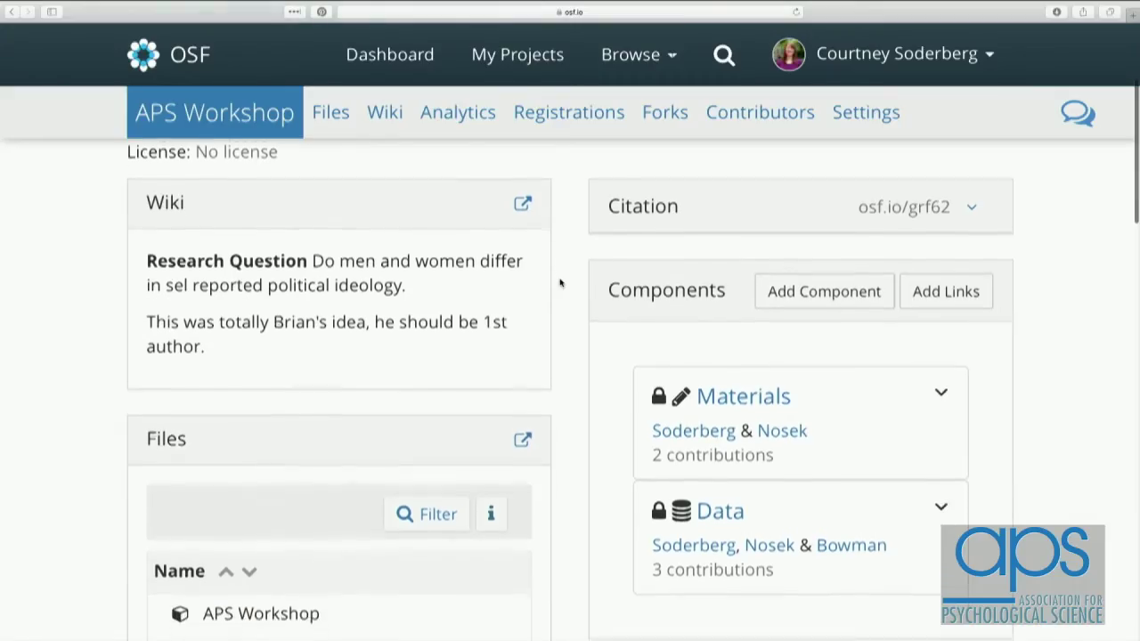
pyautogui.scroll(-3, 560, 283)
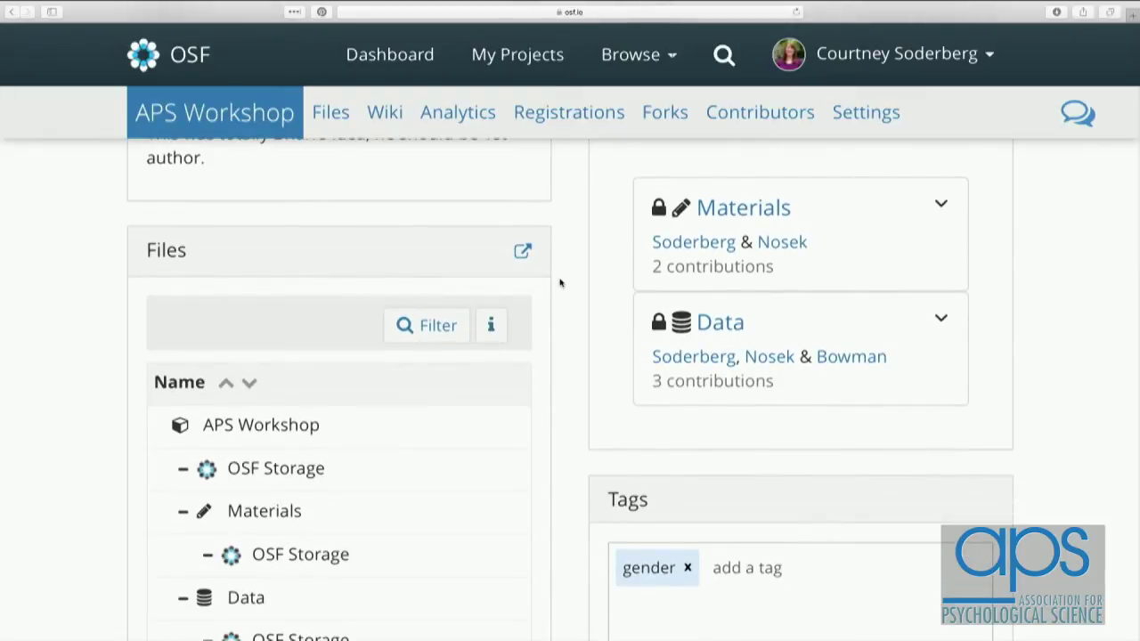
pyautogui.scroll(-4, 560, 283)
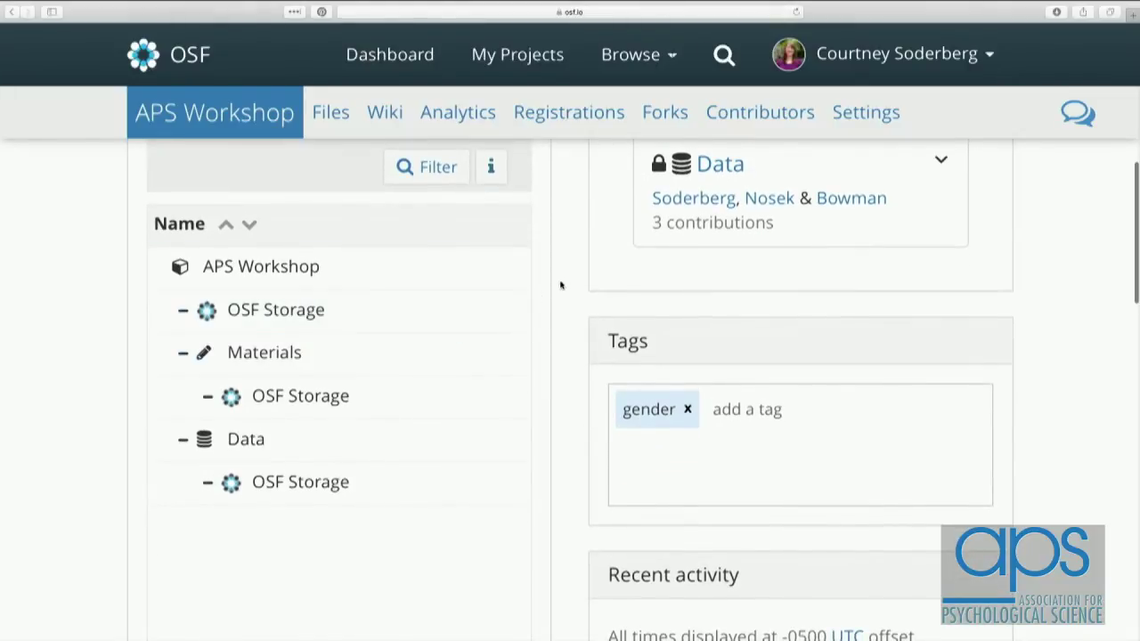
pyautogui.scroll(1, 583, 281)
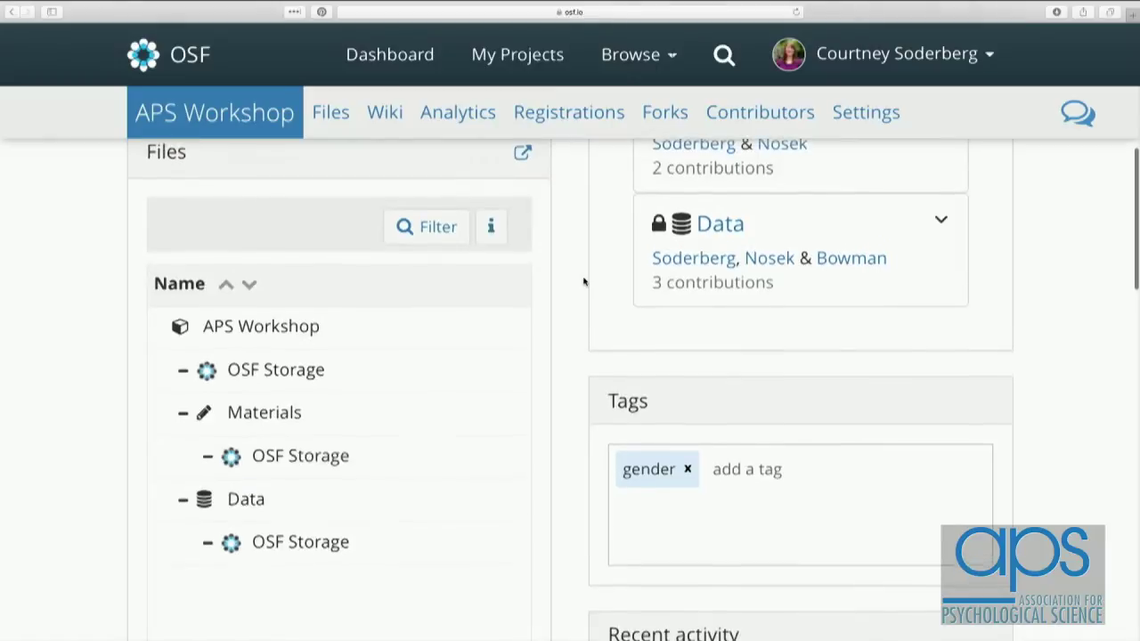